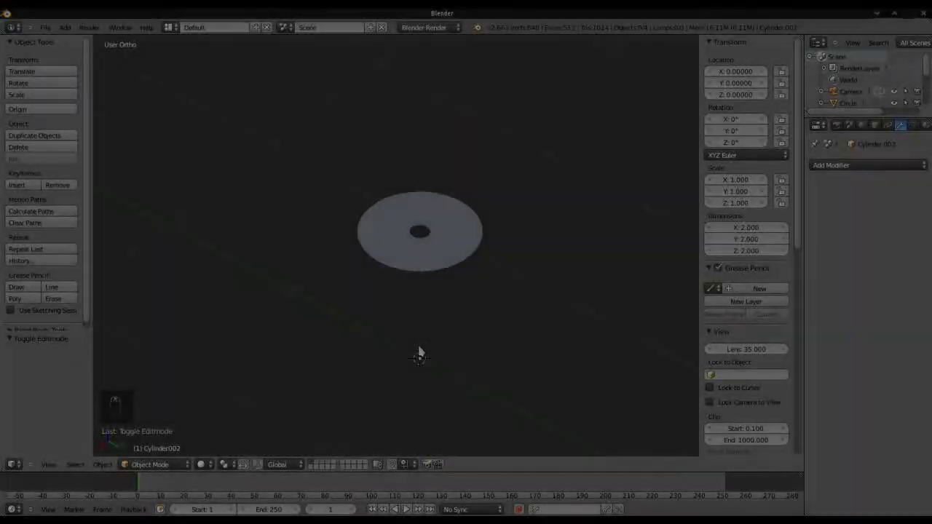
# Pan, orbit and zoom the viewport to look down on the disc.
pyautogui.scroll(4, 419, 355)
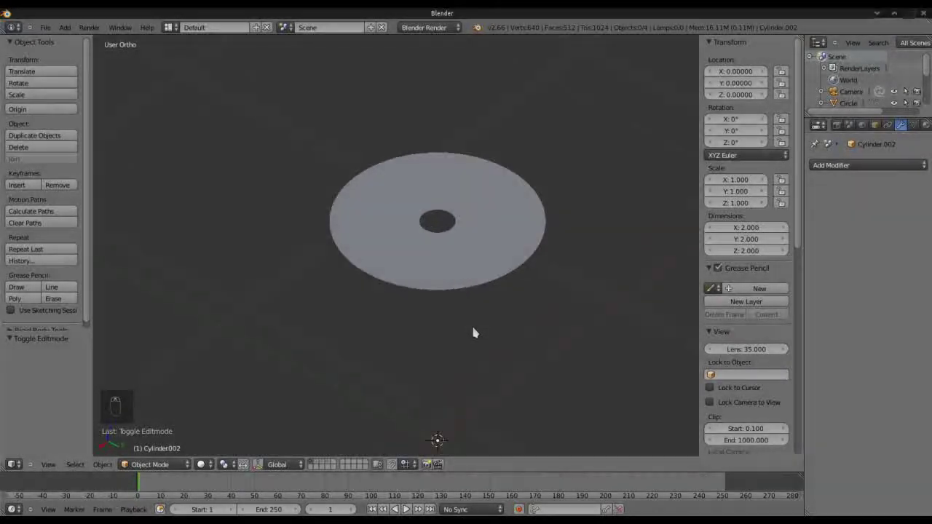
pyautogui.keyDown('shift'); pyautogui.moveTo(541, 247); pyautogui.dragTo(354, 254, button='middle'); pyautogui.keyUp('shift')
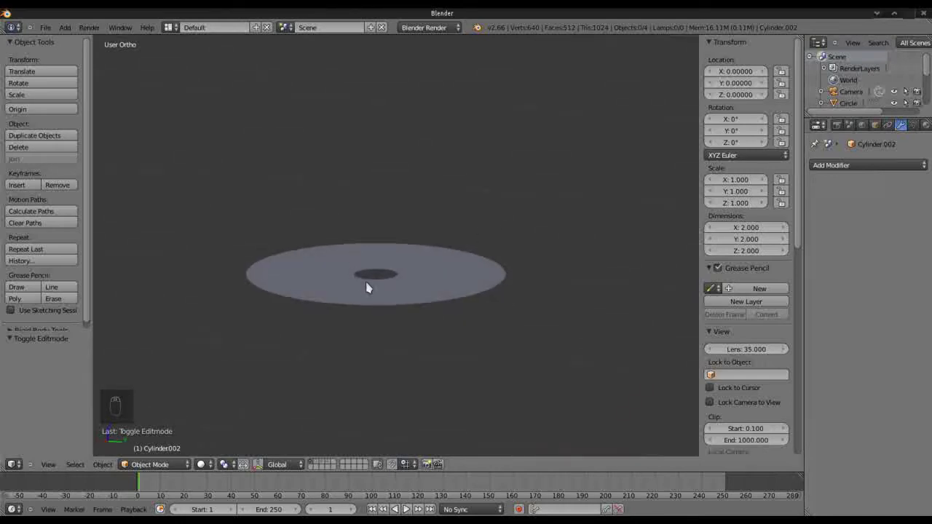
pyautogui.moveTo(391, 290); pyautogui.dragTo(357, 369, button='middle')
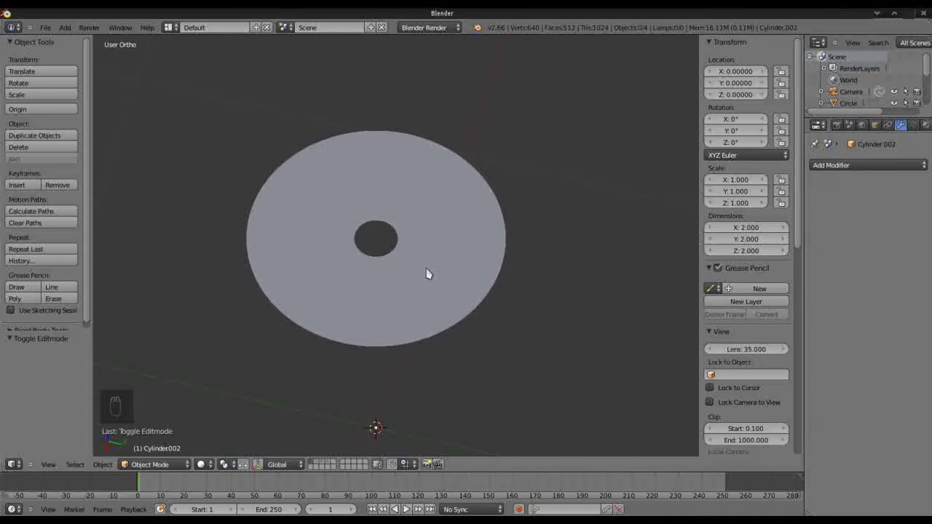
pyautogui.scroll(2, 408, 315)
pyautogui.scroll(-3, 404, 317)
pyautogui.moveTo(402, 320); pyautogui.dragTo(405, 295, button='middle')
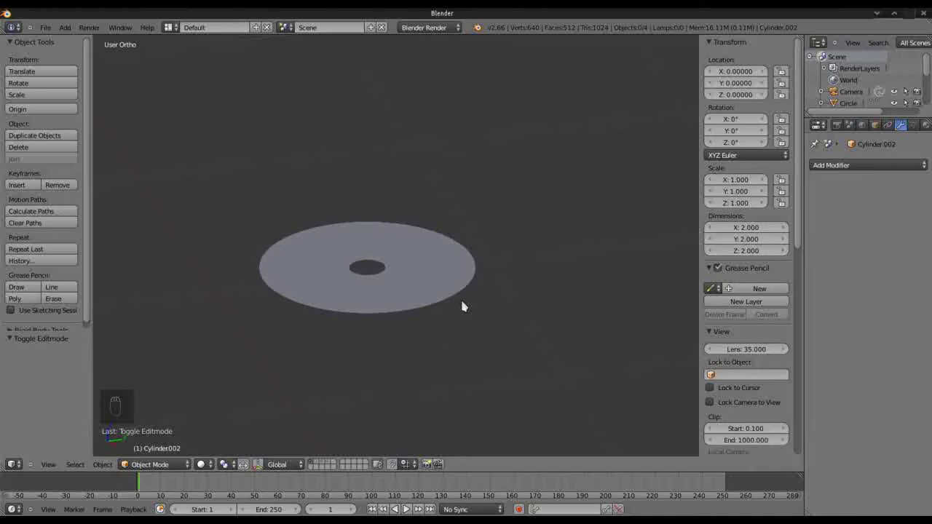
pyautogui.scroll(3, 396, 337)
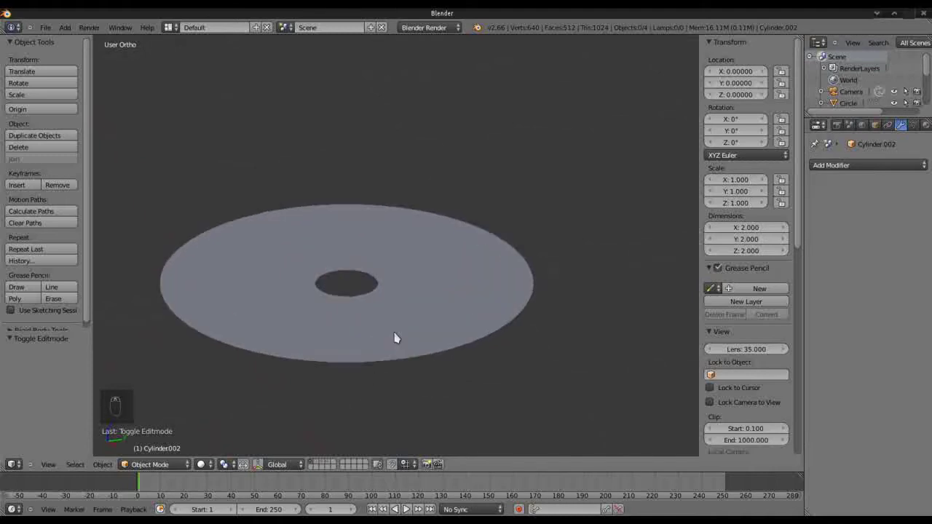
pyautogui.moveTo(324, 325); pyautogui.dragTo(323, 370, button='middle')
pyautogui.scroll(-4, 323, 356)
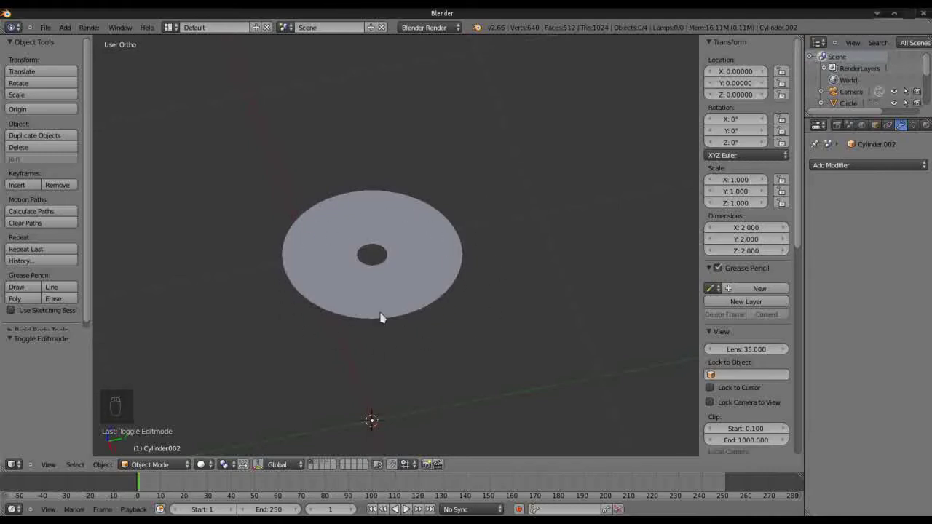
# Show the cylinder's layer and enter Edit Mode with its top centre vertex selected.
pyautogui.click(316, 463)
pyautogui.scroll(-5, 343, 282)
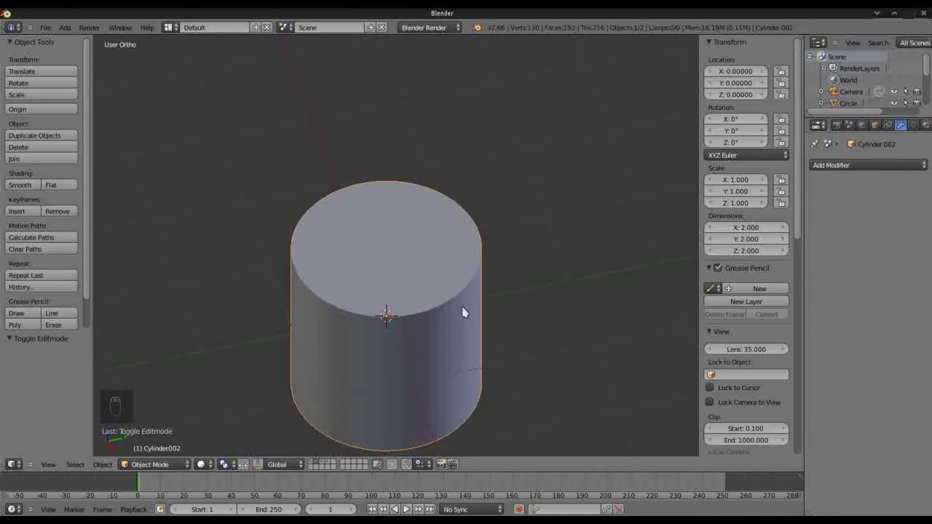
pyautogui.press('Tab')
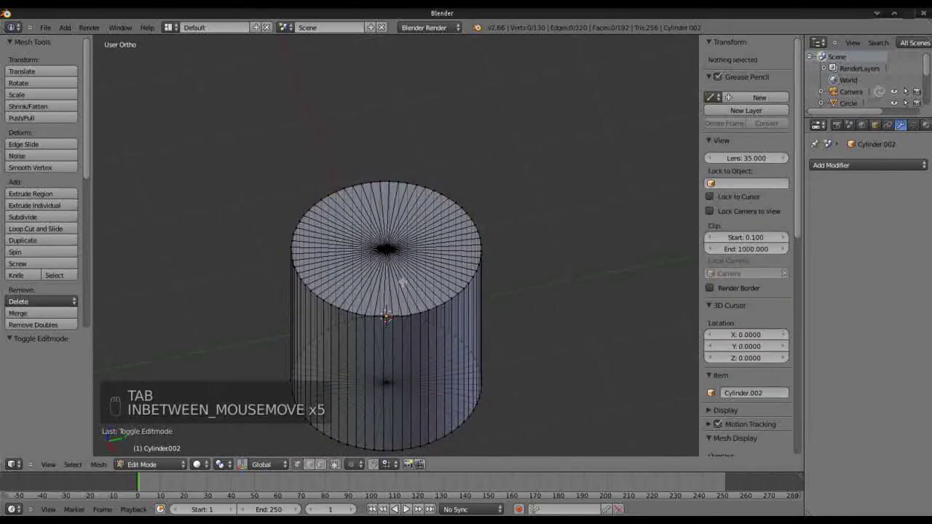
pyautogui.rightClick(392, 248)
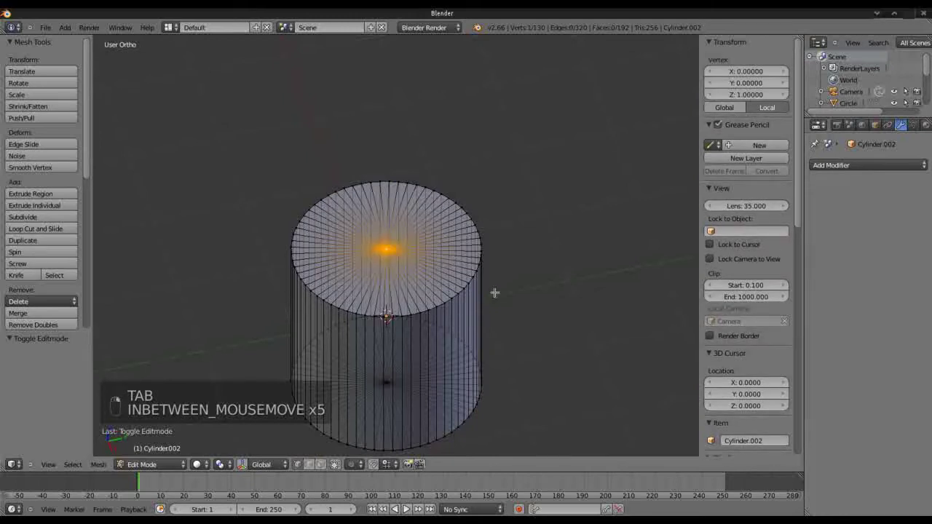
# Box-select the cylinder's bottom ring and delete its edges.
pyautogui.moveTo(340, 342); pyautogui.dragTo(274, 335, button='middle')
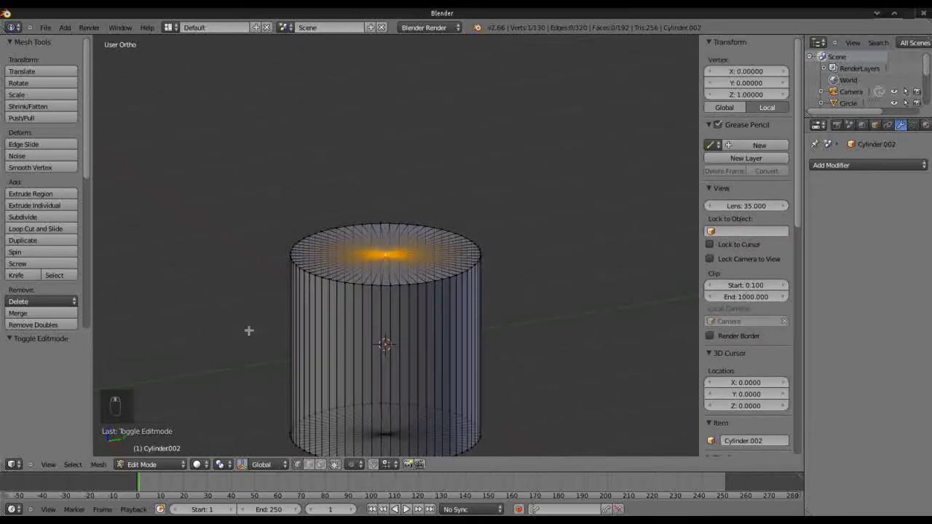
pyautogui.scroll(-2, 249, 330)
pyautogui.press('b')
pyautogui.moveTo(264, 285); pyautogui.dragTo(550, 451)
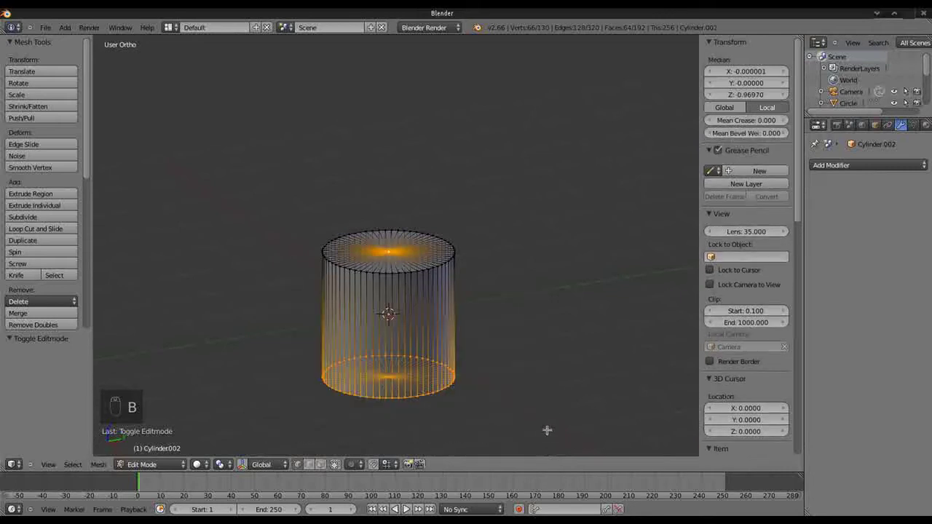
pyautogui.press('Delete')
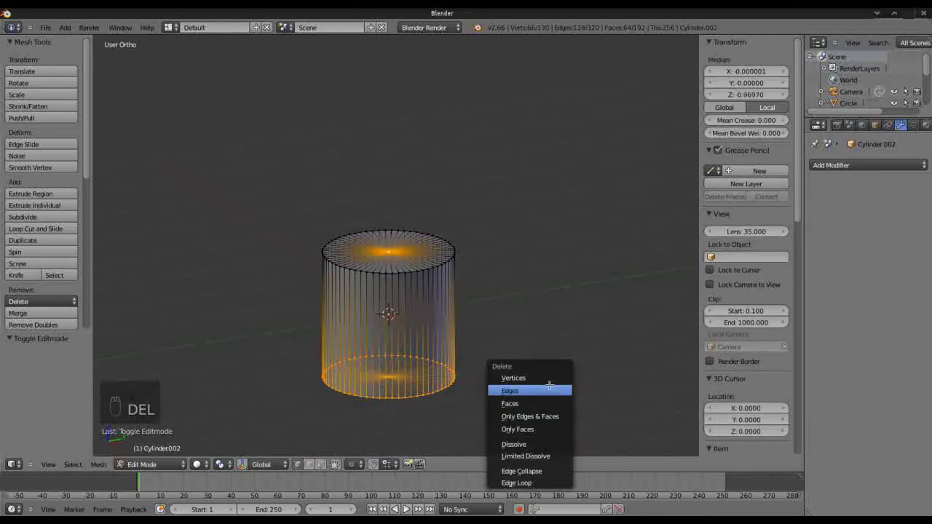
pyautogui.click(550, 390)
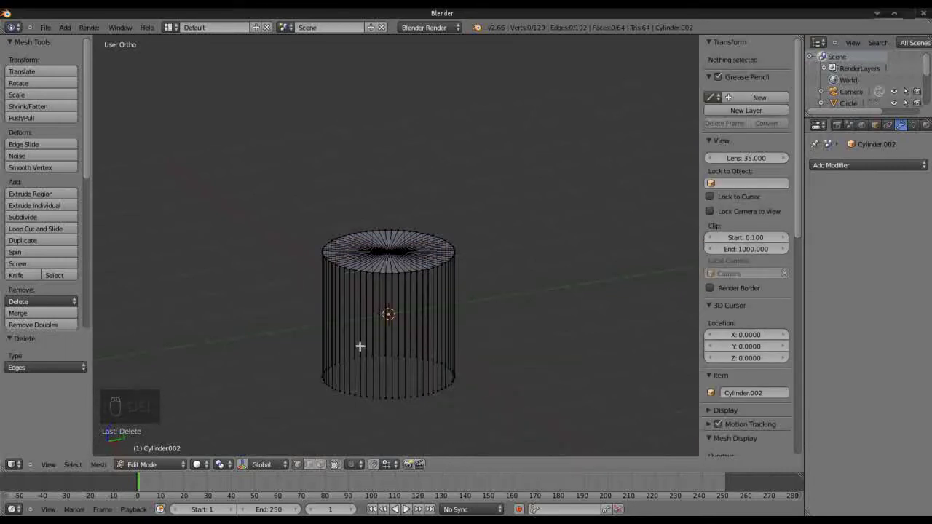
# Delete the remaining bottom ring vertices, leaving only the 64-face top cap around its centre vertex.
pyautogui.press('b')
pyautogui.moveTo(296, 329); pyautogui.dragTo(508, 414)
pyautogui.press('Delete')
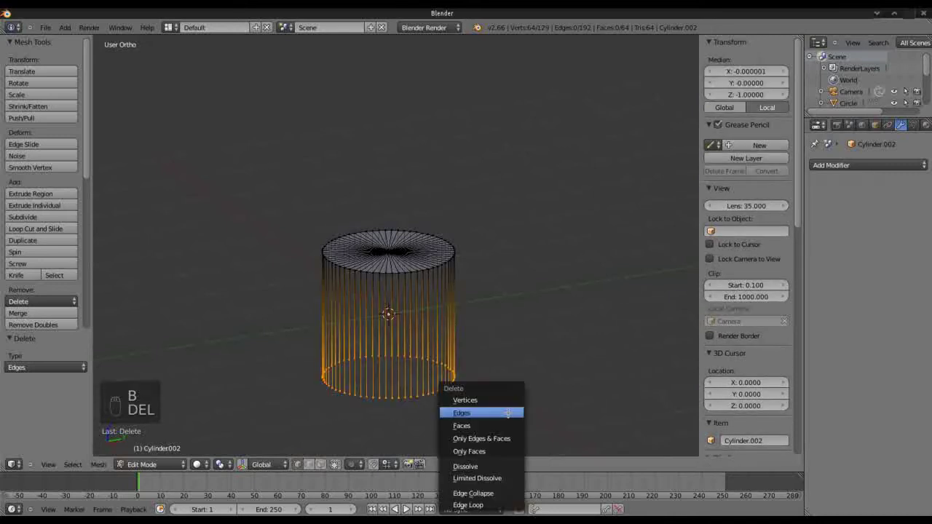
pyautogui.click(501, 400)
pyautogui.moveTo(389, 252); pyautogui.dragTo(365, 360, button='middle')
pyautogui.scroll(4, 364, 360)
pyautogui.rightClick(381, 239)
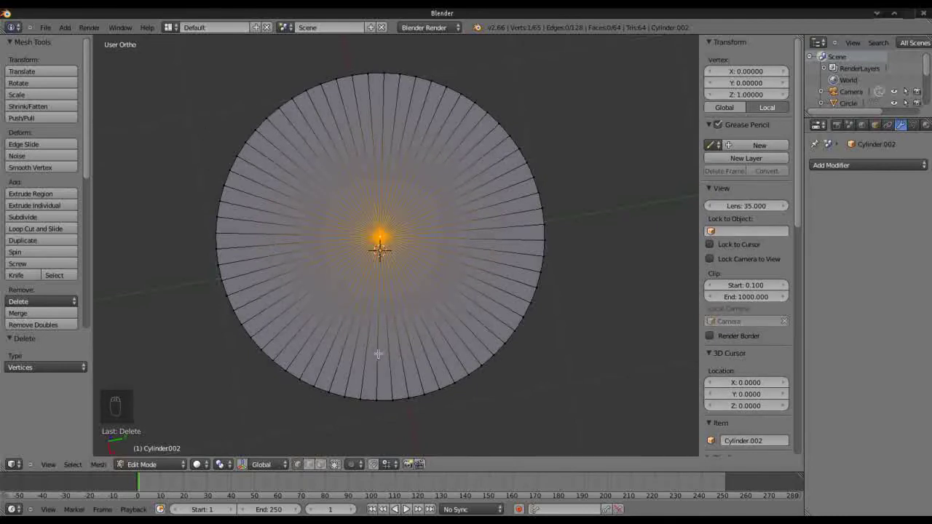
pyautogui.moveTo(378, 354); pyautogui.dragTo(266, 126, button='middle')
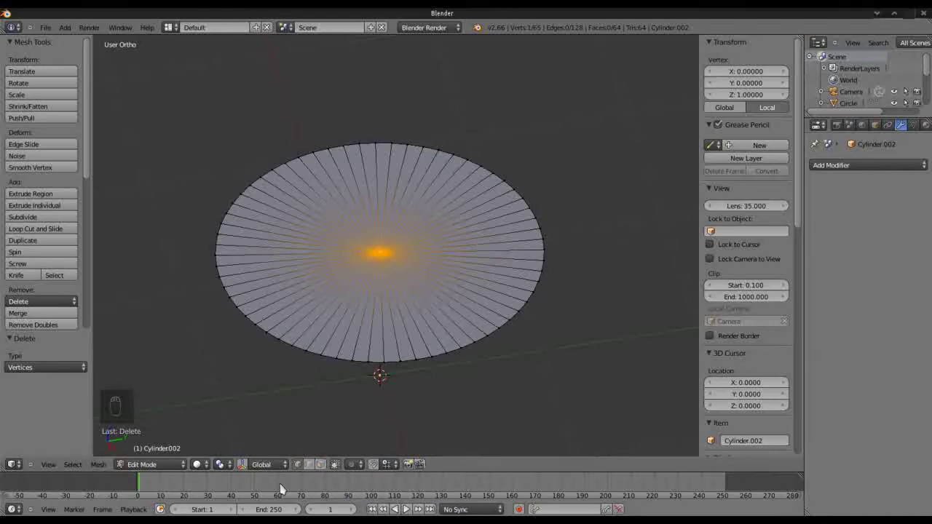
# Inspect the subdivided Plane.001's centre vertex in Edit Mode, then return to Object Mode.
pyautogui.press('Tab')
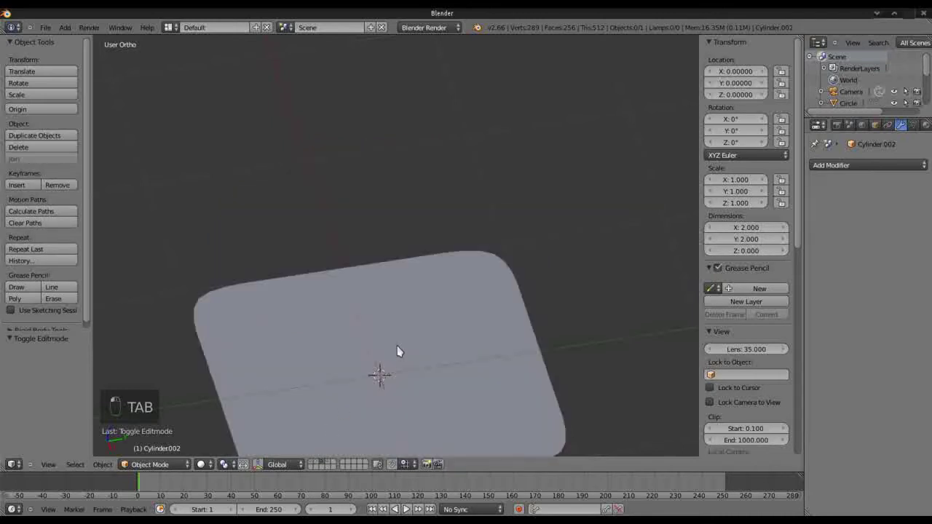
pyautogui.scroll(-3, 398, 352)
pyautogui.moveTo(393, 294); pyautogui.dragTo(372, 329, button='middle')
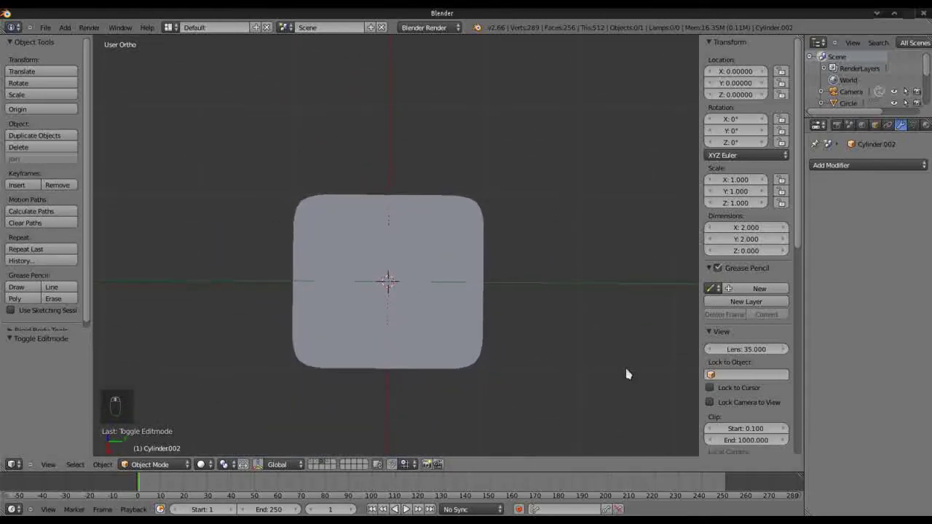
pyautogui.press('Tab')
pyautogui.press('Tab')
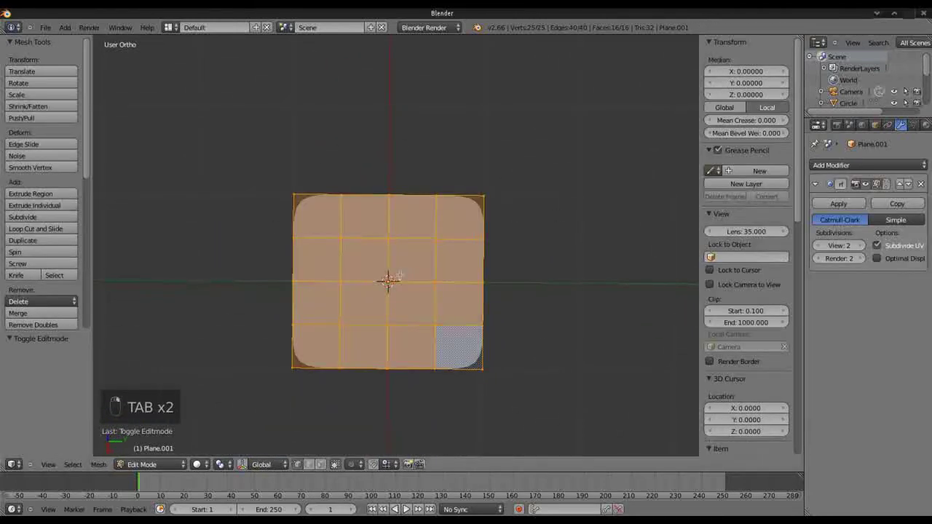
pyautogui.scroll(3, 397, 278)
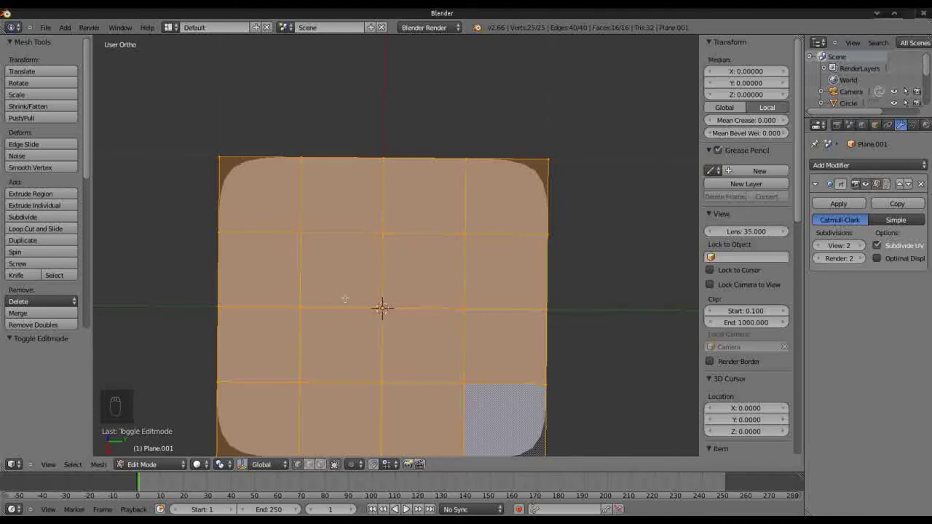
pyautogui.rightClick(383, 307)
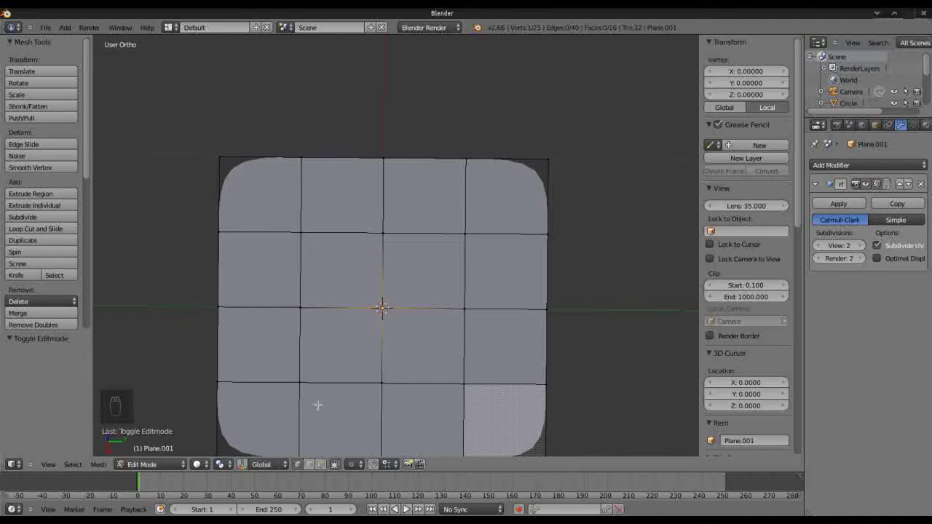
pyautogui.moveTo(317, 405); pyautogui.dragTo(342, 321, button='middle')
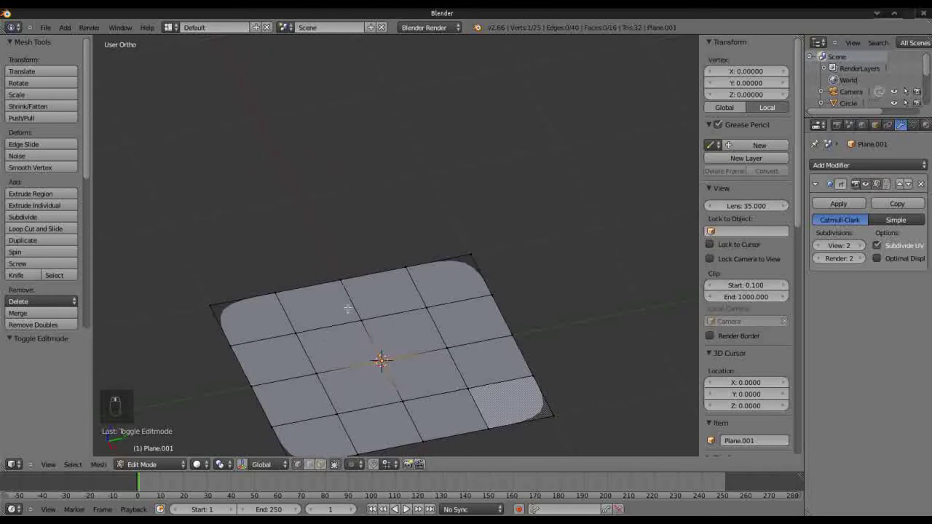
pyautogui.press('Tab')
# Show the circle's layer, select the circle and fill it with a single face.
pyautogui.click(326, 463)
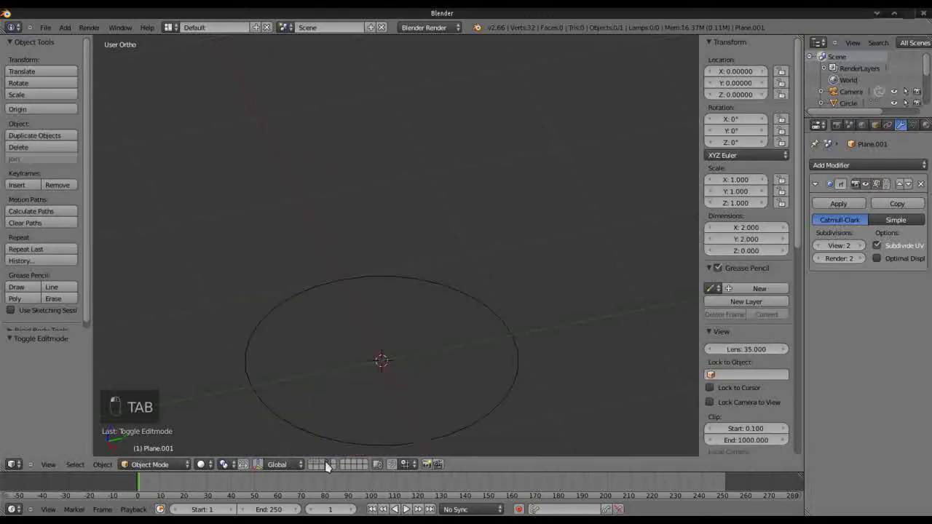
pyautogui.rightClick(335, 437)
pyautogui.scroll(-2, 343, 422)
pyautogui.press('Tab')
pyautogui.scroll(1, 364, 382)
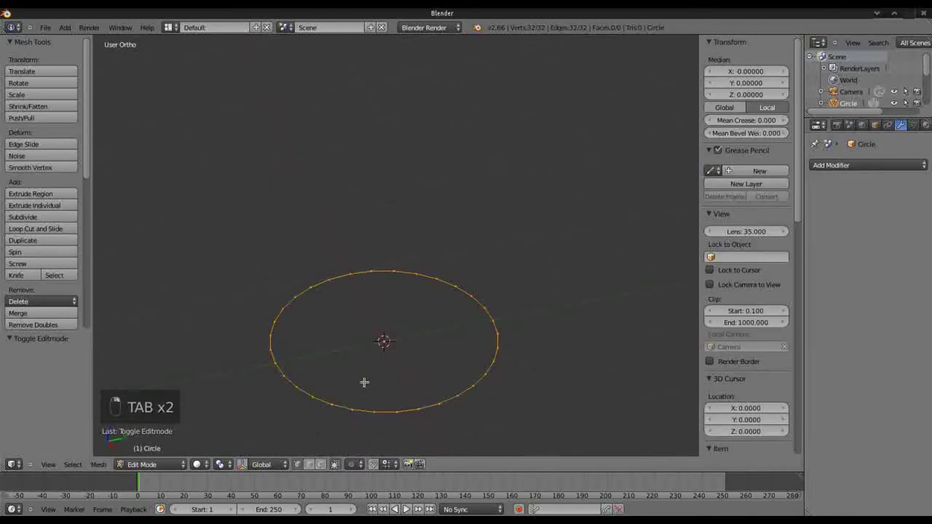
pyautogui.scroll(2, 364, 382)
pyautogui.moveTo(366, 384); pyautogui.dragTo(356, 401, button='middle')
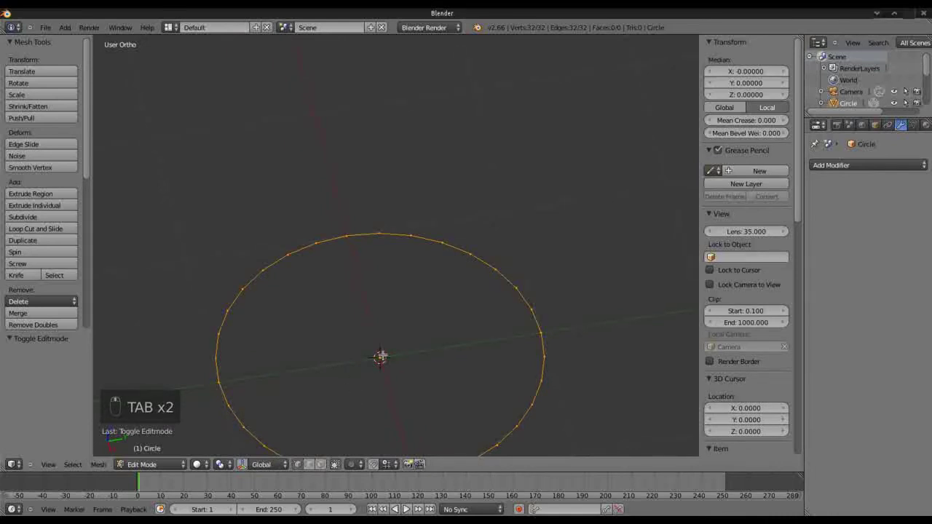
pyautogui.press('f')
# Return the filled circle to Object Mode and orbit around it to view it flat.
pyautogui.moveTo(382, 357); pyautogui.dragTo(343, 452, button='middle')
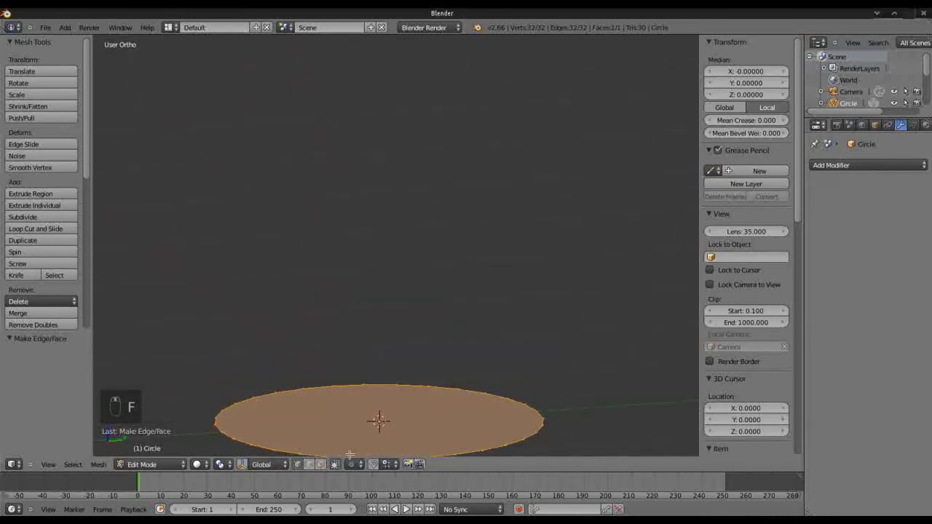
pyautogui.scroll(-3, 379, 416)
pyautogui.press('Tab')
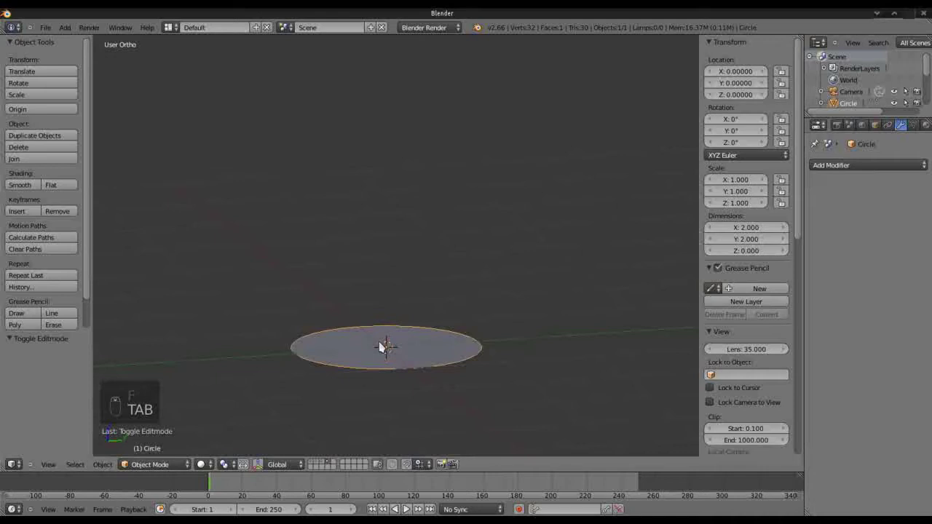
pyautogui.moveTo(381, 345); pyautogui.dragTo(352, 420, button='middle')
pyautogui.moveTo(356, 361); pyautogui.dragTo(377, 335, button='middle')
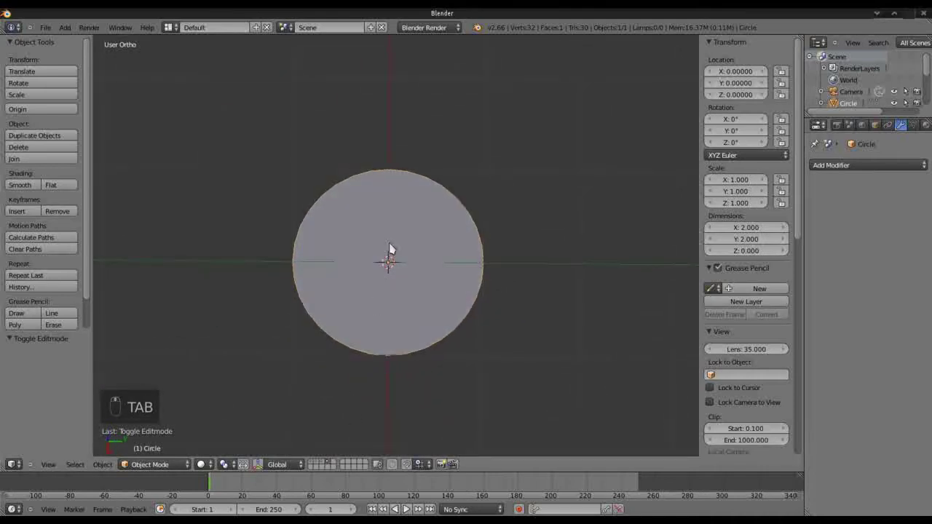
pyautogui.scroll(3, 427, 320)
pyautogui.scroll(1, 427, 319)
pyautogui.scroll(-2, 393, 298)
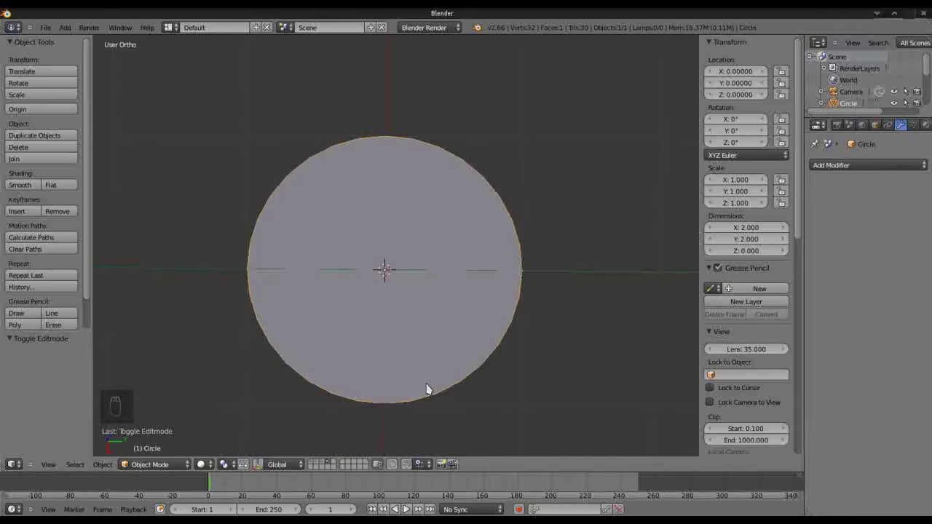
pyautogui.moveTo(406, 362); pyautogui.dragTo(397, 327, button='middle')
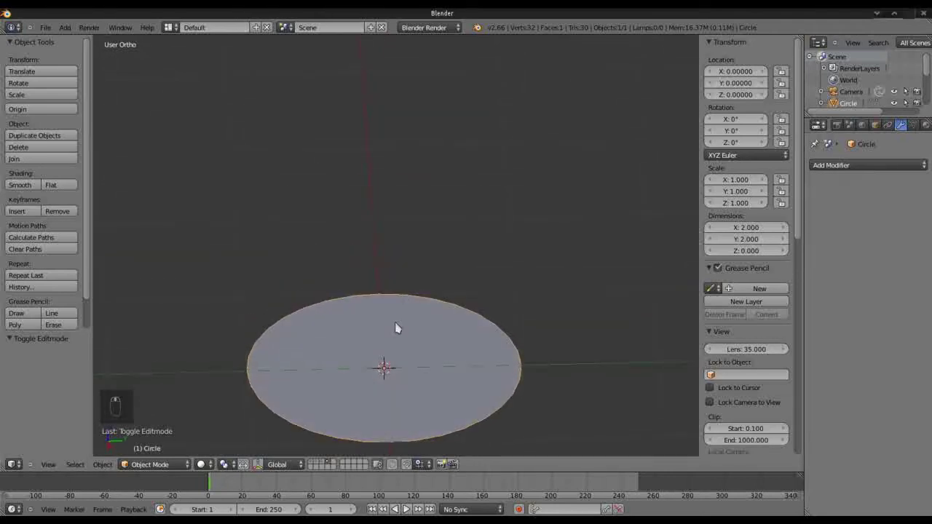
pyautogui.scroll(-3, 398, 339)
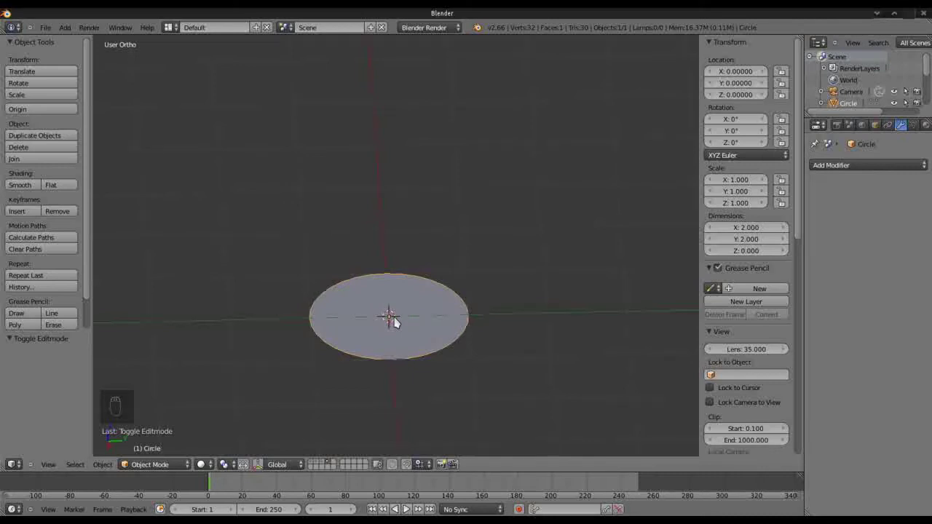
# Hide the circle, switch to top view and add a UV sphere.
pyautogui.press('h')
pyautogui.press('KP_7')
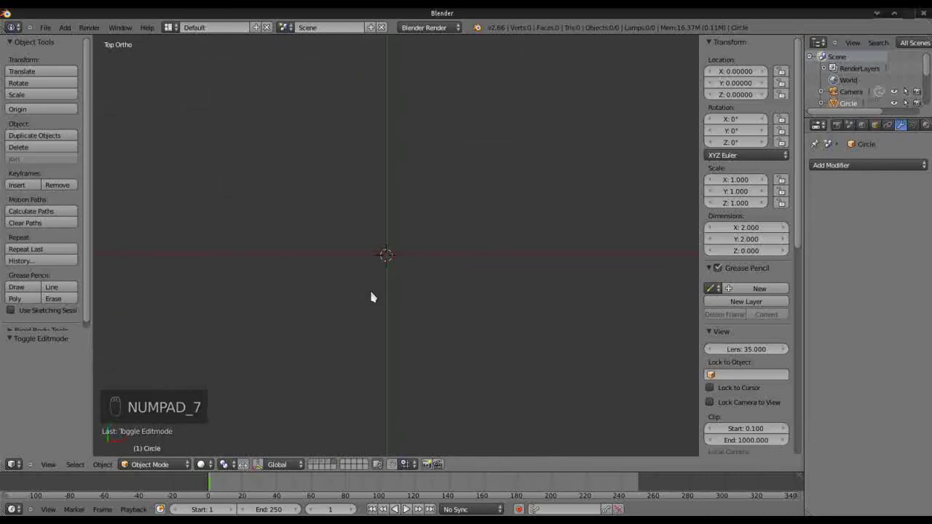
pyautogui.hotkey('shift', 'a')
pyautogui.moveTo(370, 293)
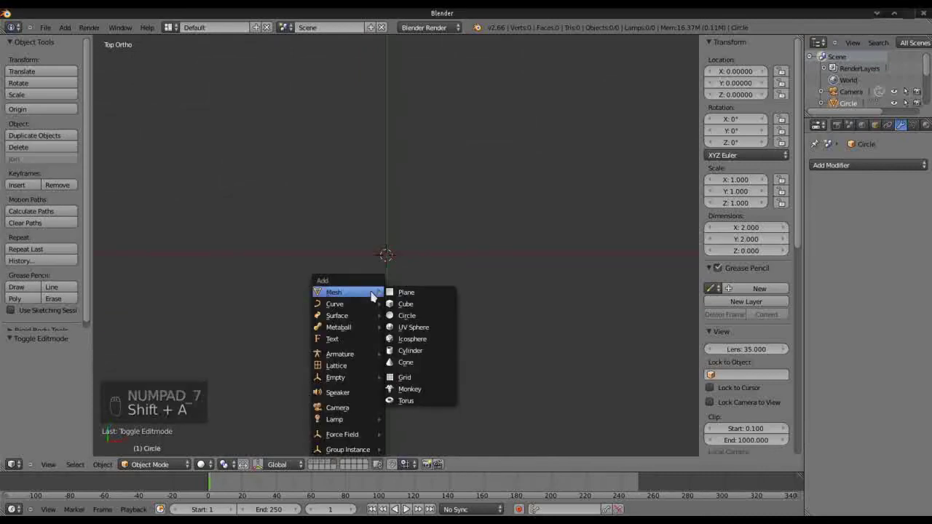
pyautogui.click(422, 333)
pyautogui.scroll(2, 399, 280)
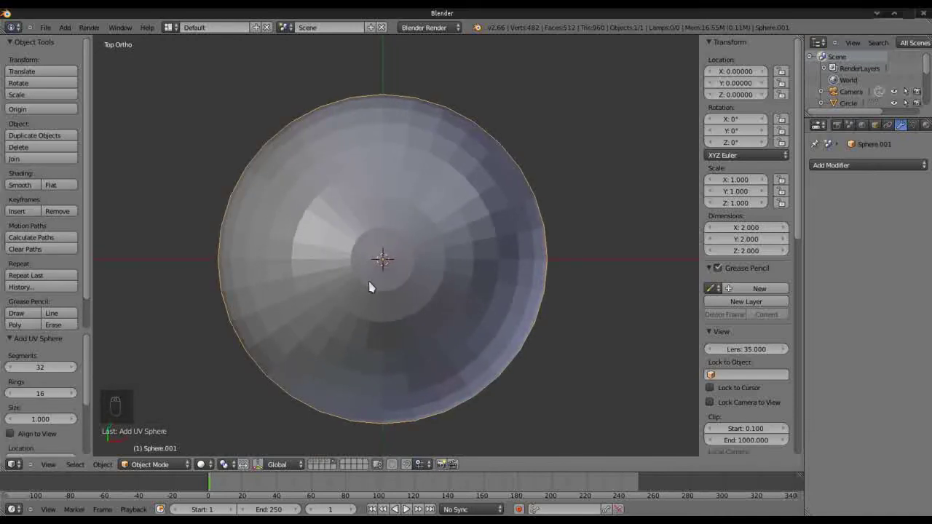
# Select the vertices around the sphere's top pole, invert the selection and delete the outer faces.
pyautogui.press('Tab')
pyautogui.press('a')
pyautogui.press('a')
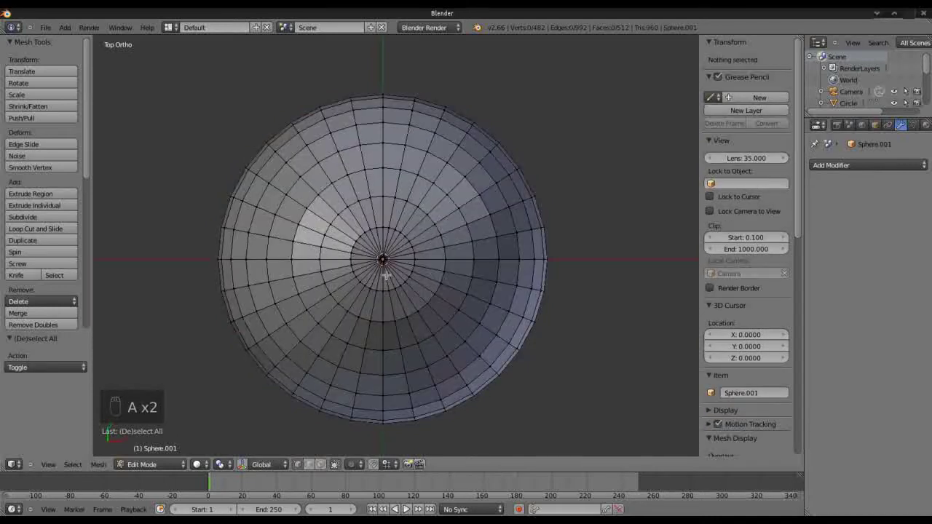
pyautogui.press('c')
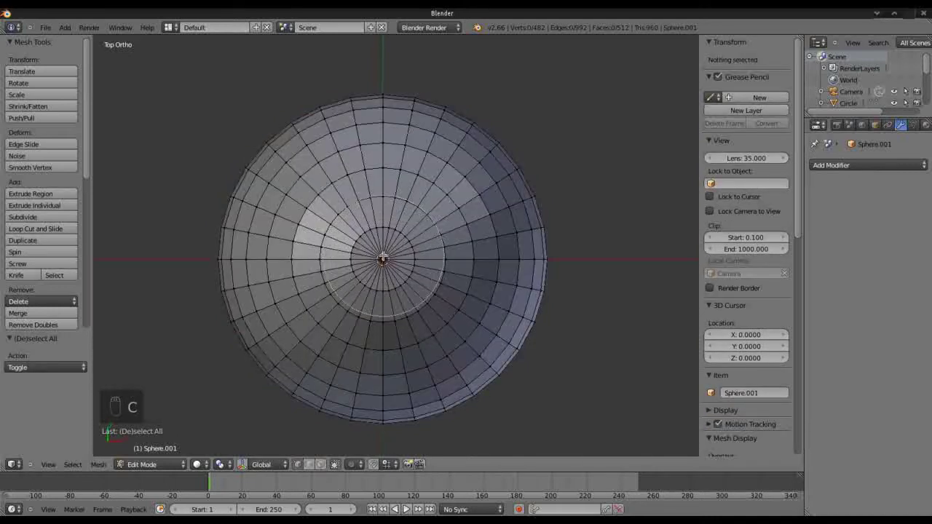
pyautogui.scroll(2, 383, 258)
pyautogui.click(383, 258)
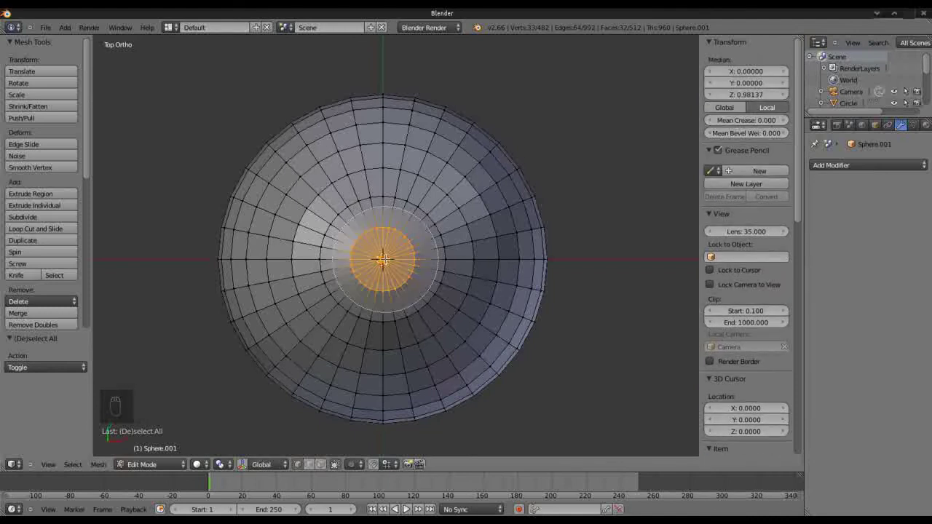
pyautogui.rightClick(383, 259)
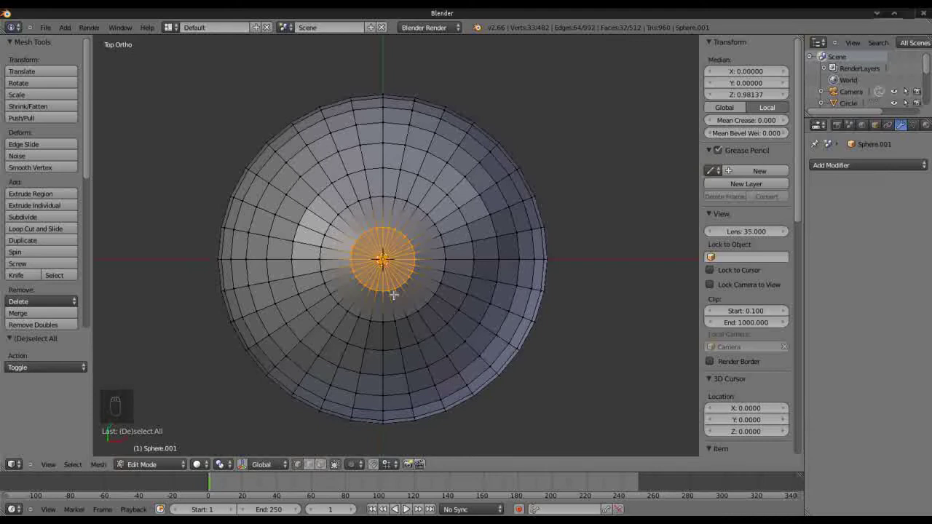
pyautogui.hotkey('ctrl', 'i')
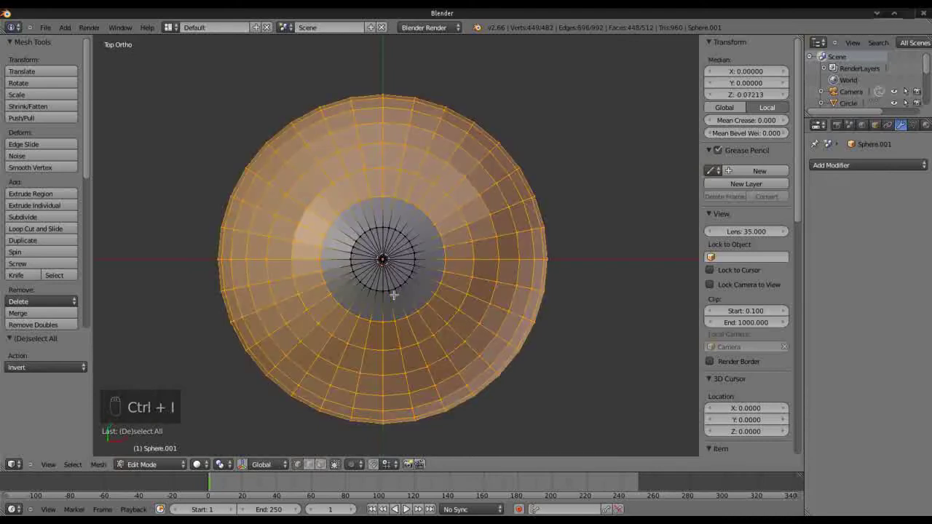
pyautogui.press('Delete')
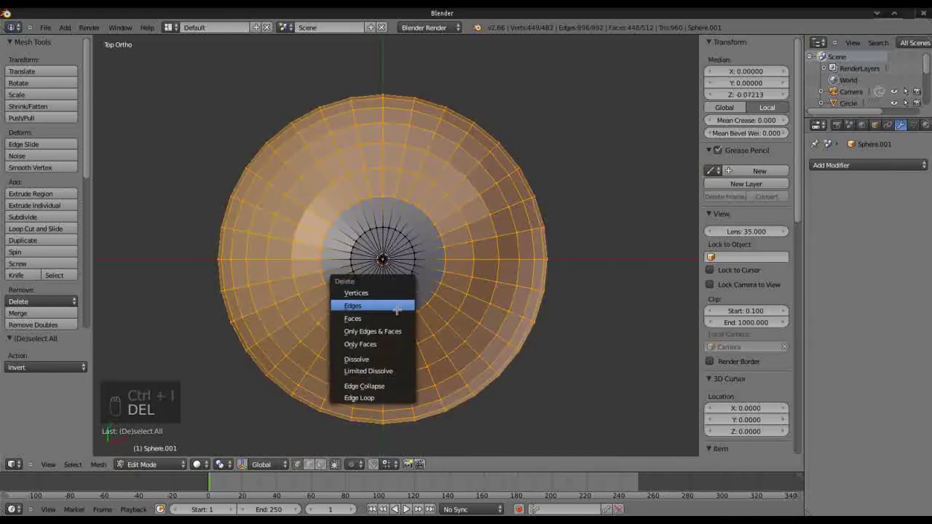
pyautogui.click(399, 316)
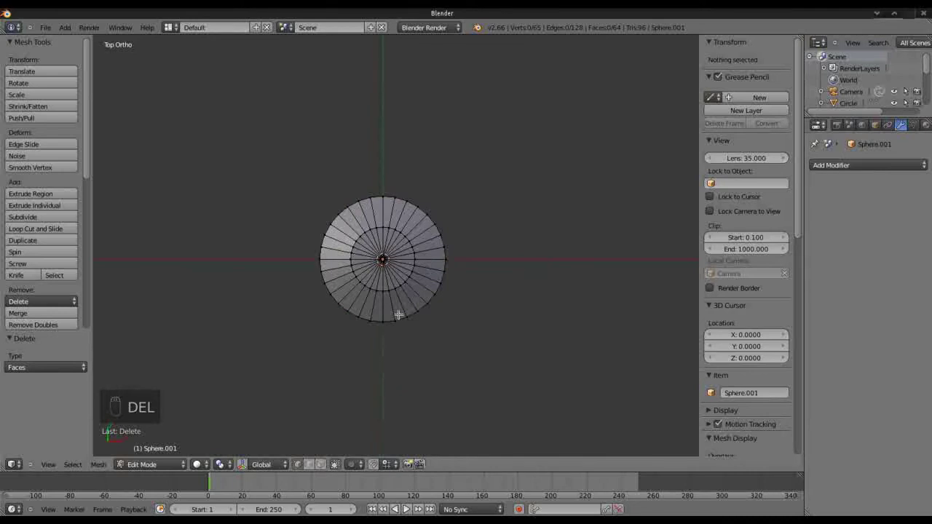
# In front view, set the cap's top vertex height to Z 1.
pyautogui.press('KP_1')
pyautogui.scroll(2, 395, 305)
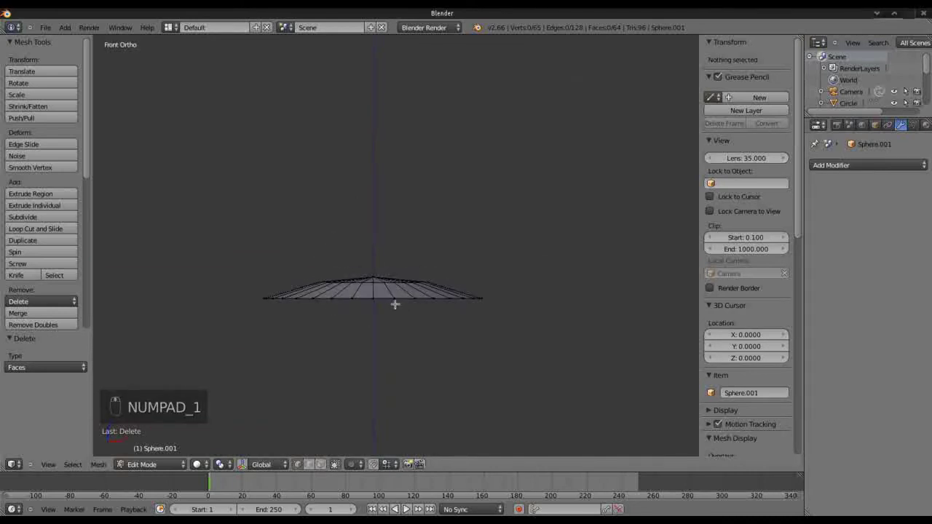
pyautogui.scroll(1, 332, 327)
pyautogui.rightClick(373, 285)
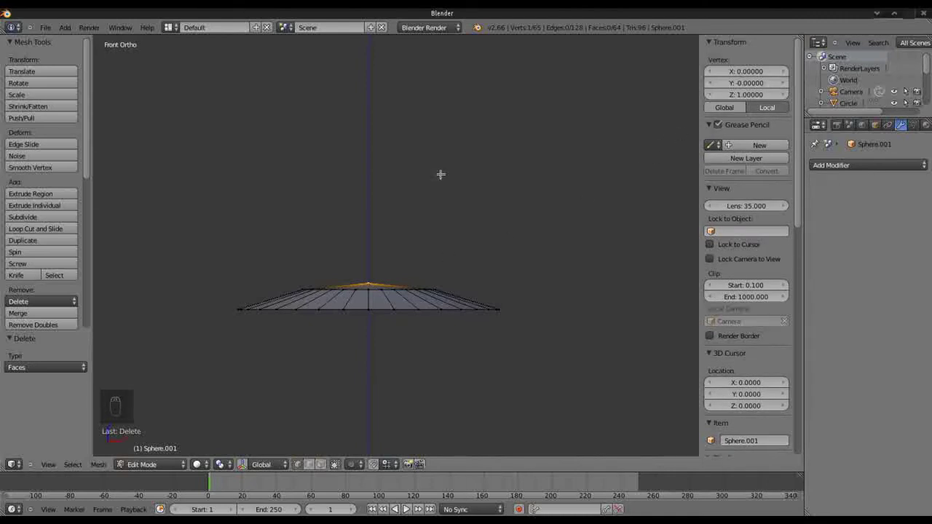
pyautogui.moveTo(368, 284); pyautogui.dragTo(372, 313, button='middle')
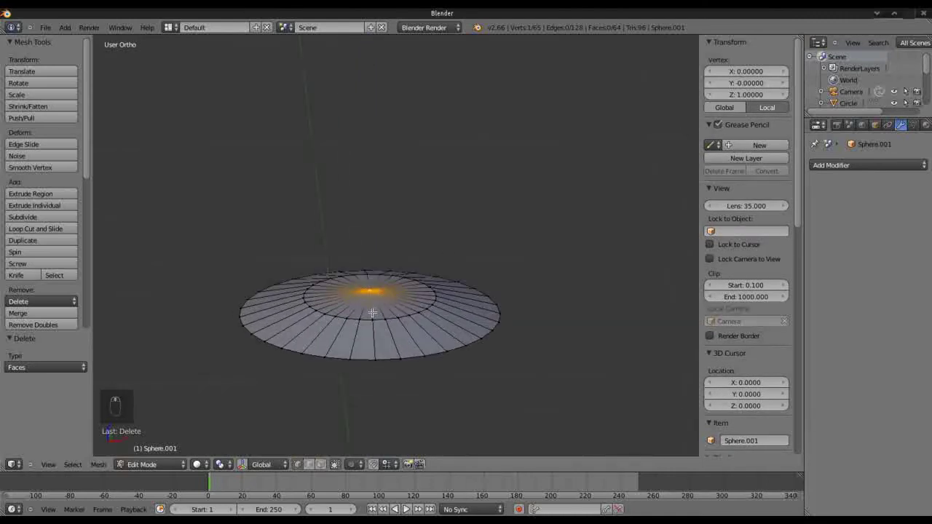
pyautogui.click(737, 95)
pyautogui.write('1')
pyautogui.press('Return')
# Switch to a front wireframe view and recentre on the cap's top vertex.
pyautogui.press('KP_1')
pyautogui.press('z')
pyautogui.press('a')
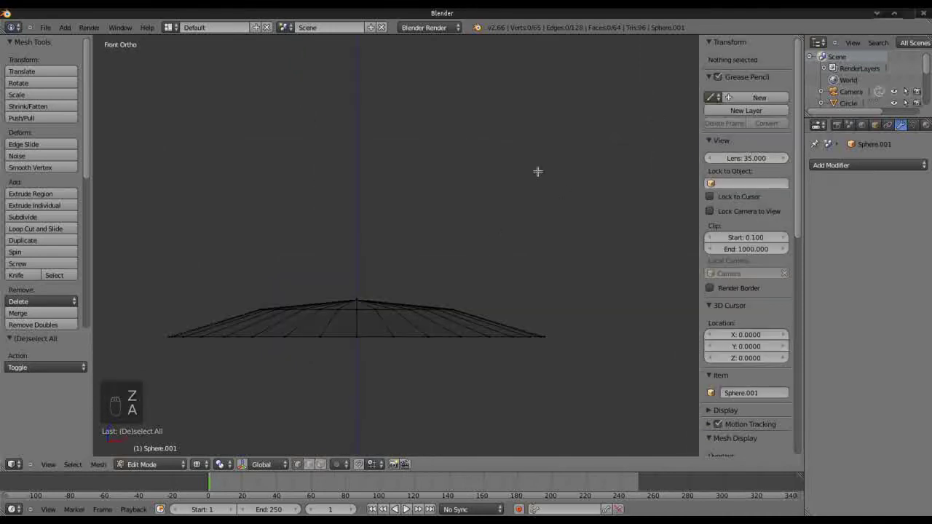
pyautogui.rightClick(355, 299)
pyautogui.keyDown('shift'); pyautogui.moveTo(352, 312); pyautogui.dragTo(397, 273, button='middle'); pyautogui.keyUp('shift')
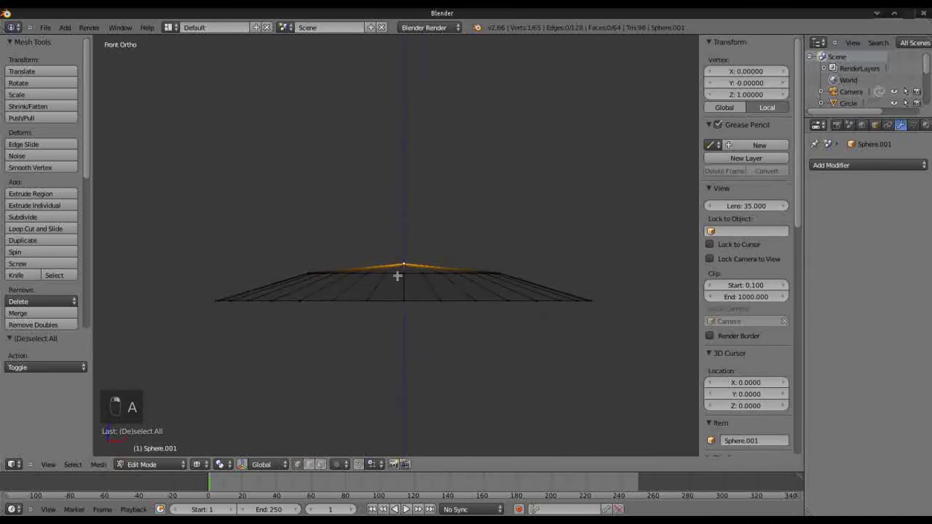
pyautogui.scroll(-2, 408, 275)
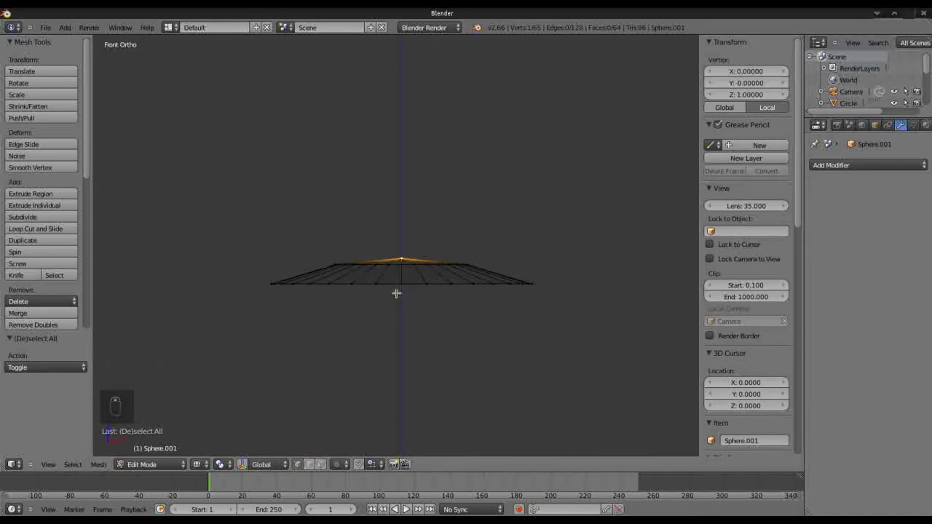
pyautogui.press('a')
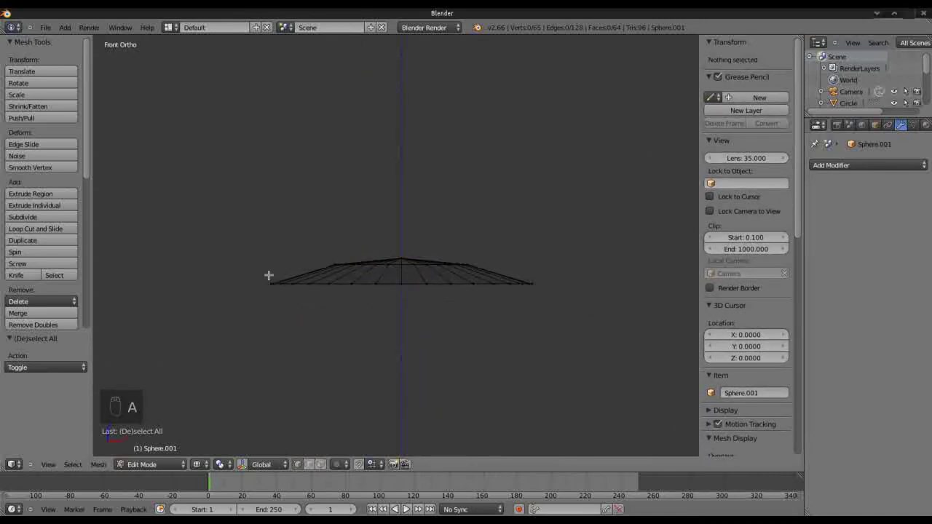
# Box-select the cap's outer vertex ring and set its Z to 1.
pyautogui.press('b')
pyautogui.moveTo(250, 273); pyautogui.dragTo(558, 314)
pyautogui.moveTo(558, 314); pyautogui.dragTo(499, 406, button='middle')
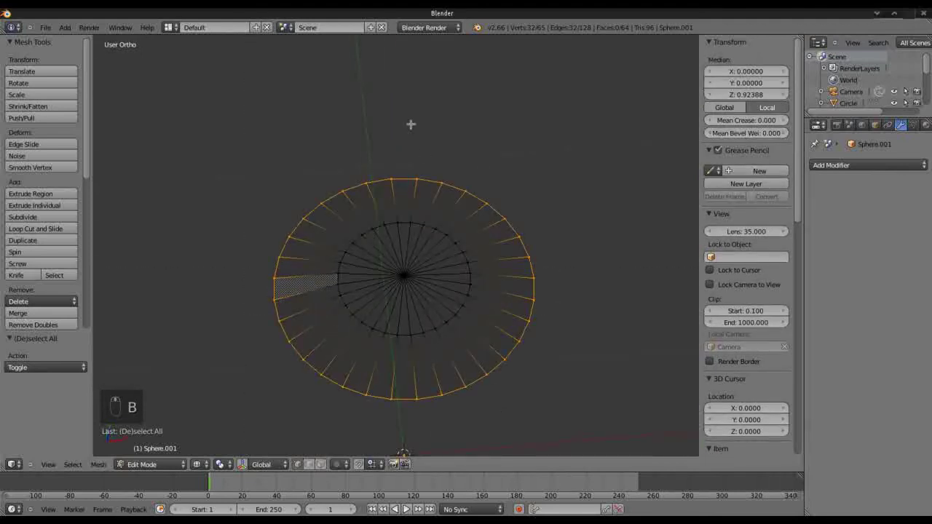
pyautogui.press('KP_1')
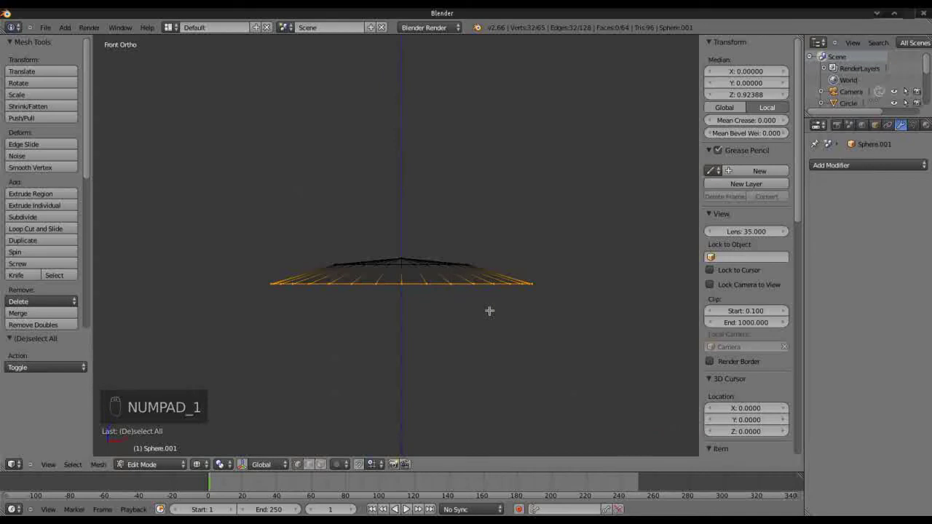
pyautogui.click(737, 94)
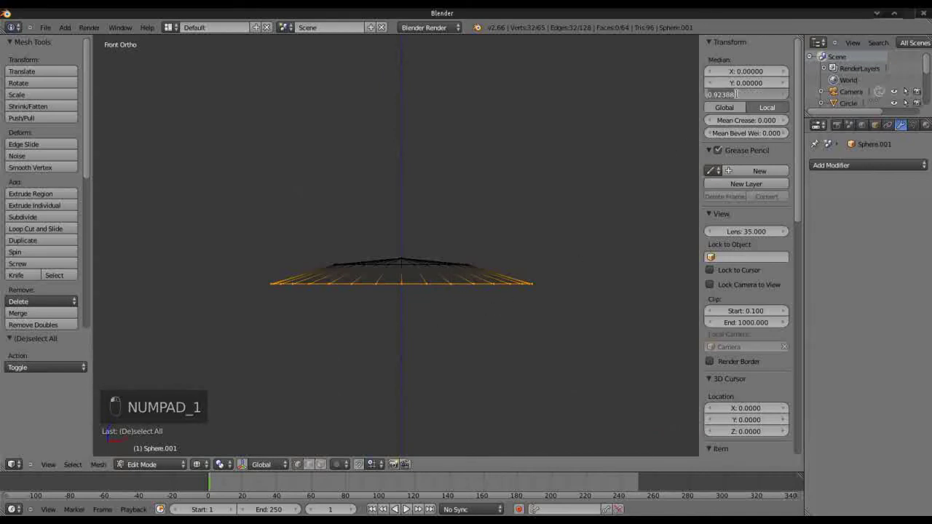
pyautogui.write('1')
pyautogui.press('Return')
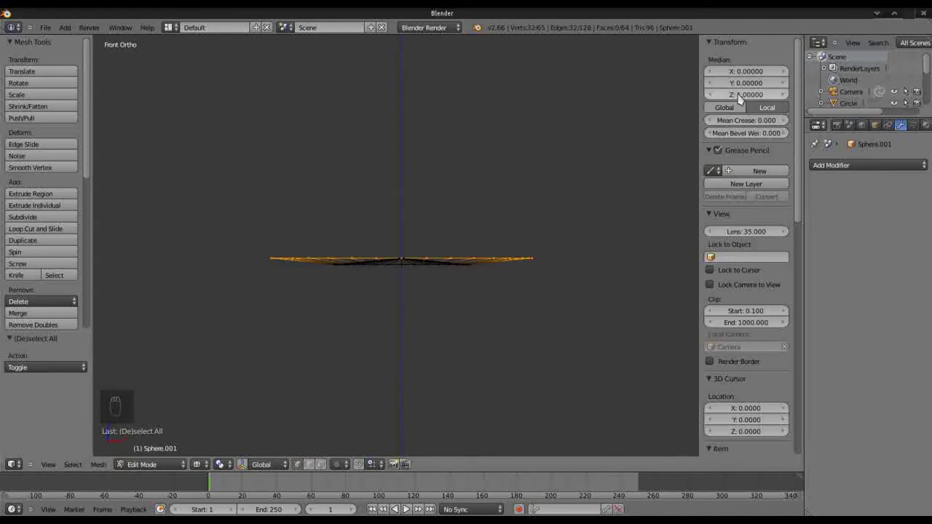
# Box-select the dipped inner ring, set its Z to 1, and confirm flatness from the side.
pyautogui.press('a')
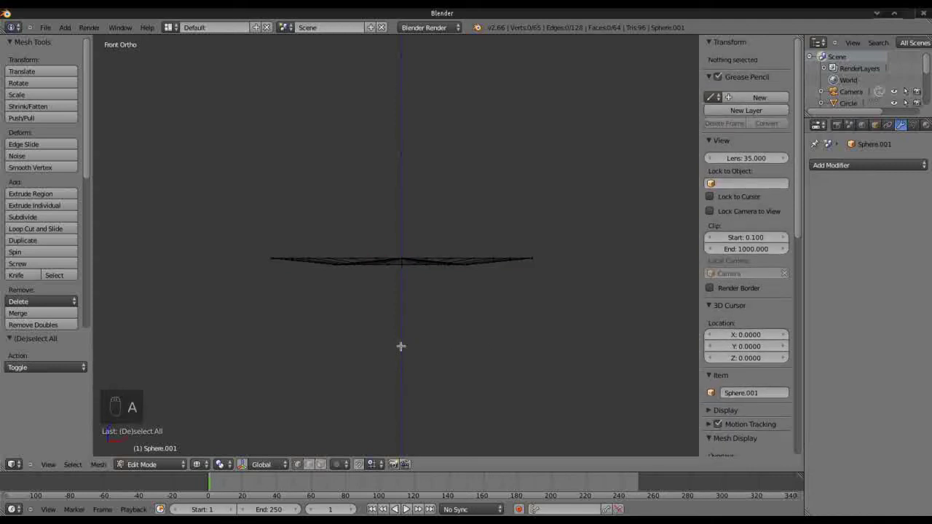
pyautogui.scroll(4, 399, 347)
pyautogui.press('b')
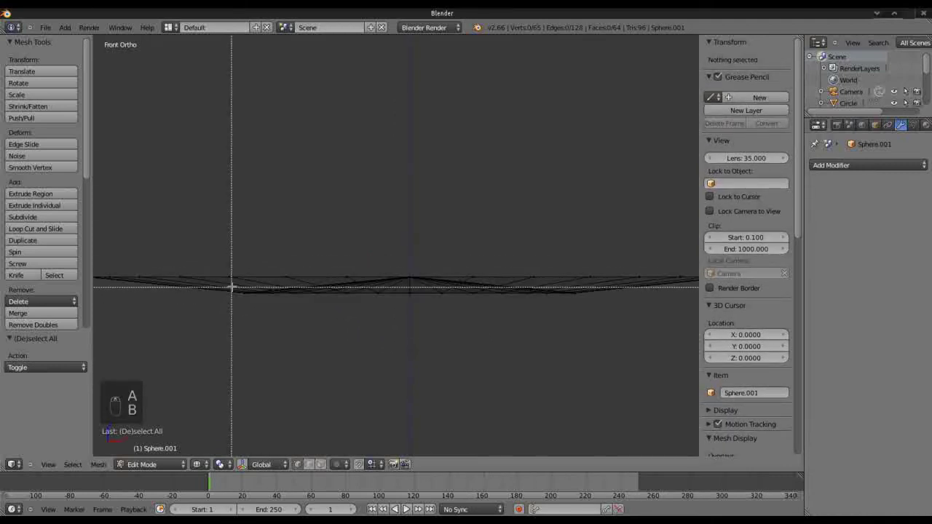
pyautogui.moveTo(232, 286); pyautogui.dragTo(601, 326)
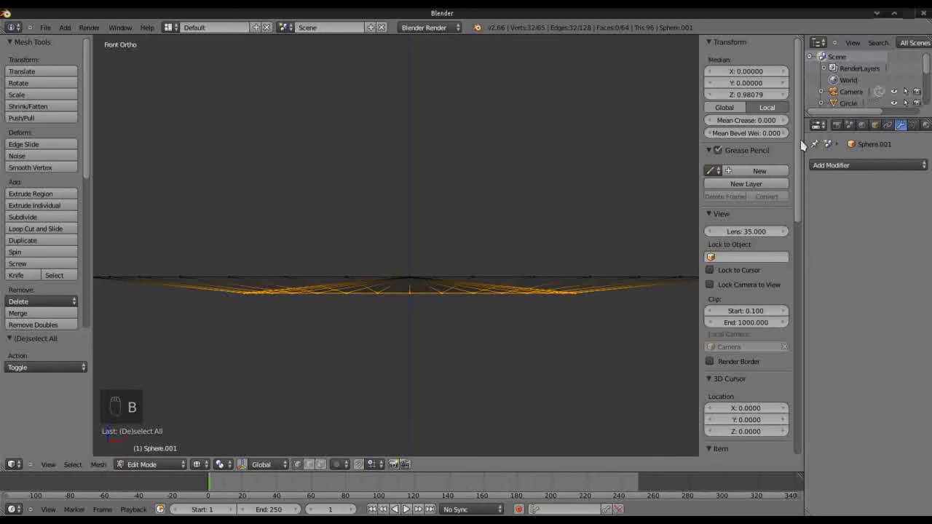
pyautogui.moveTo(503, 225); pyautogui.dragTo(503, 296, button='middle')
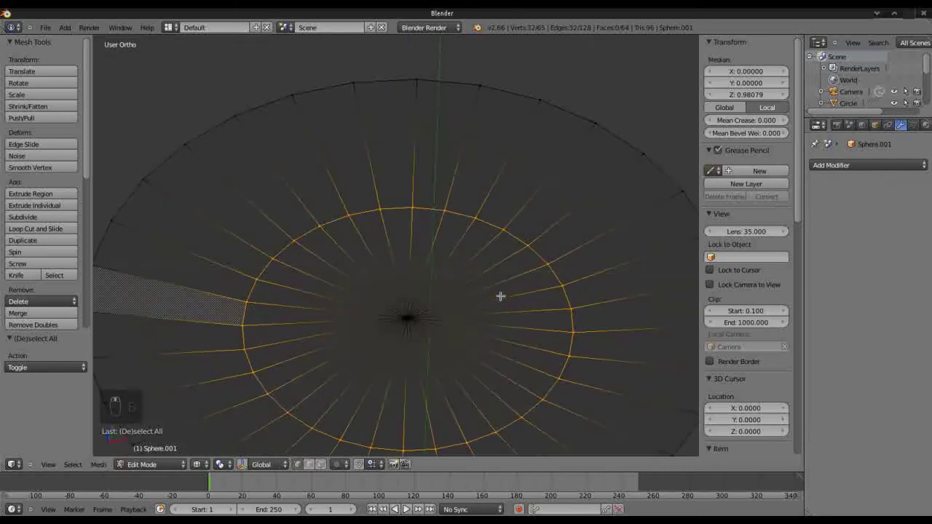
pyautogui.click(753, 95)
pyautogui.press('BackSpace')
pyautogui.write('1')
pyautogui.press('Return')
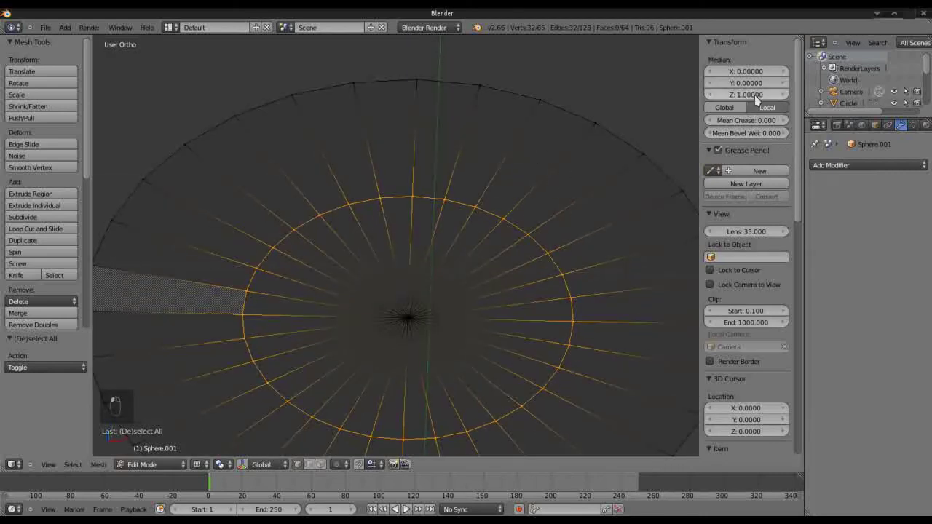
pyautogui.press('KP_1')
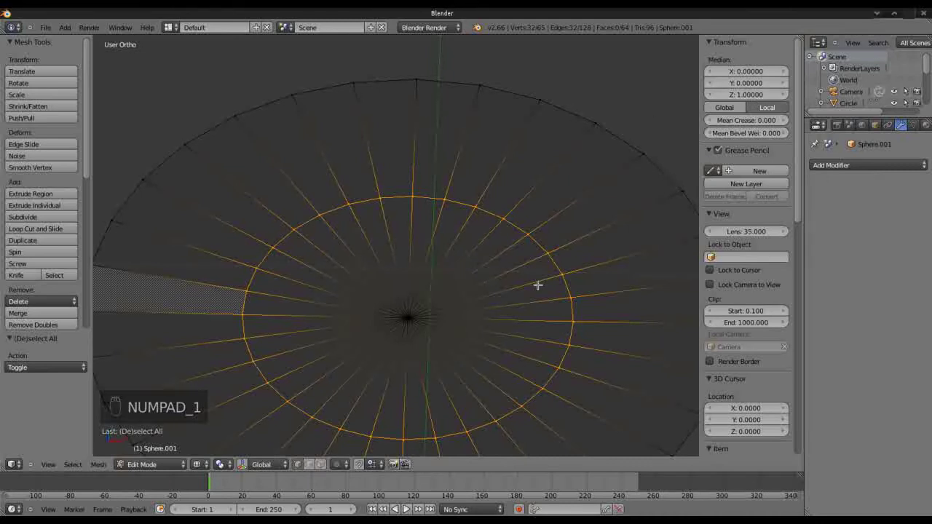
pyautogui.press('KP_3')
pyautogui.press('Tab')
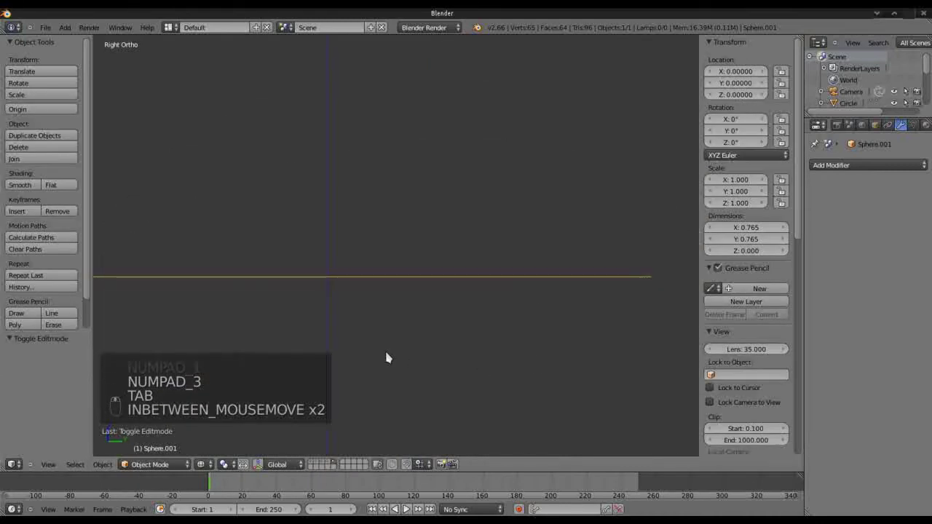
# In solid shading from top view, scale the inner ring down toward the centre.
pyautogui.moveTo(385, 357); pyautogui.dragTo(392, 369, button='middle')
pyautogui.press('z')
pyautogui.press('Tab')
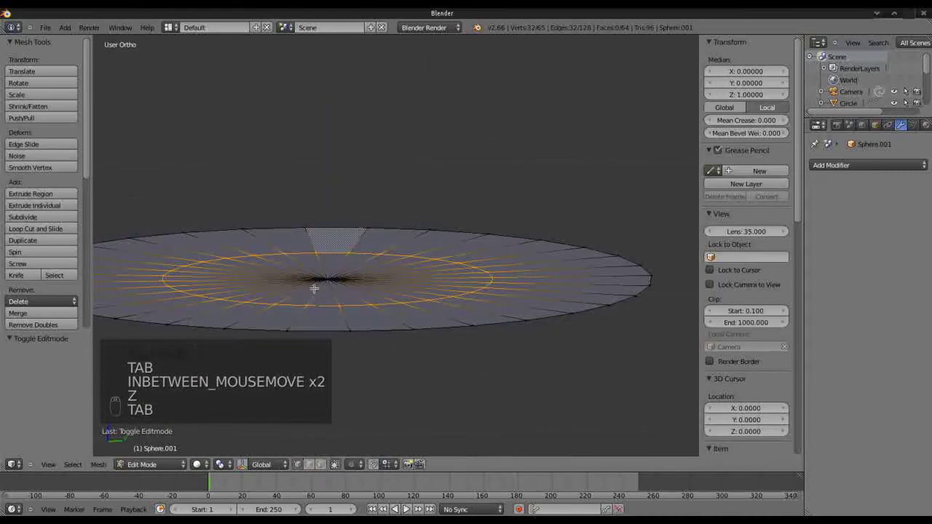
pyautogui.press('KP_7')
pyautogui.scroll(-4, 333, 306)
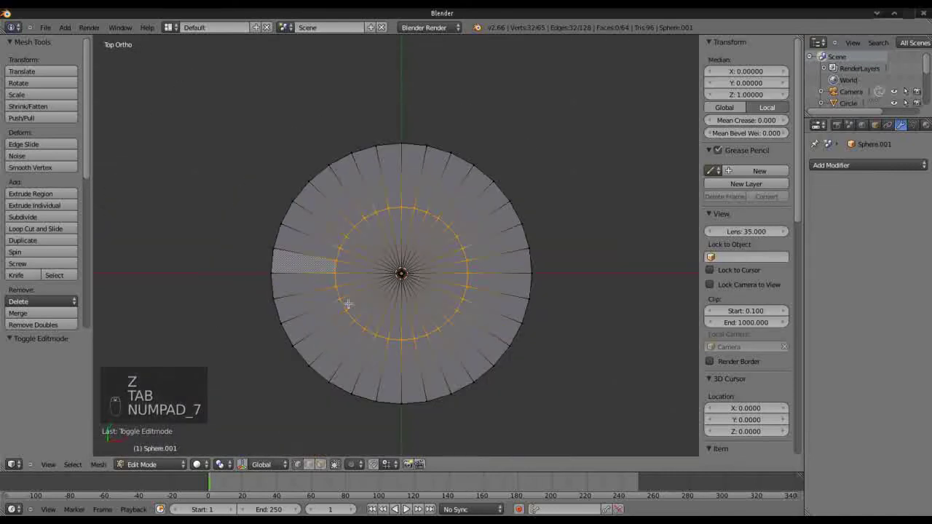
pyautogui.press('s')
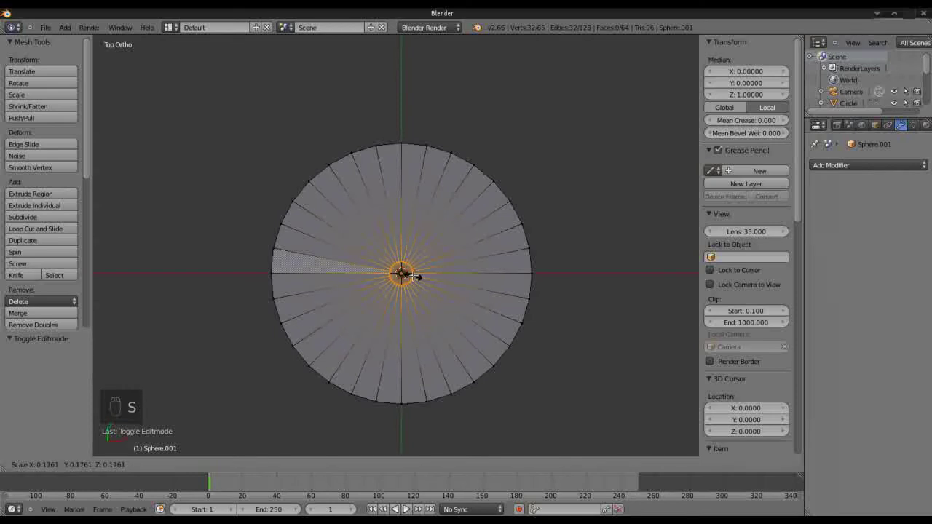
pyautogui.click(417, 273)
pyautogui.scroll(3, 411, 306)
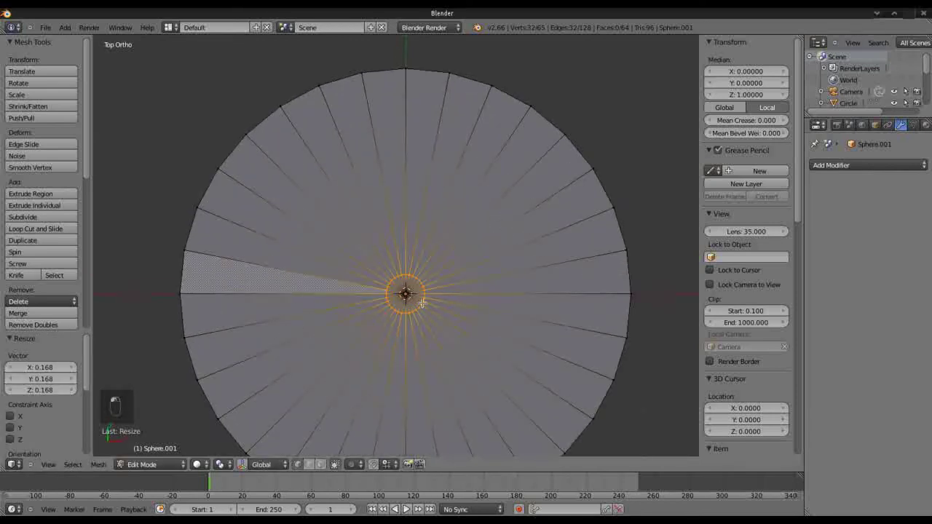
# Box-select the centre vertex and shrunken ring, then delete their faces to open the hole.
pyautogui.press('a')
pyautogui.press('b')
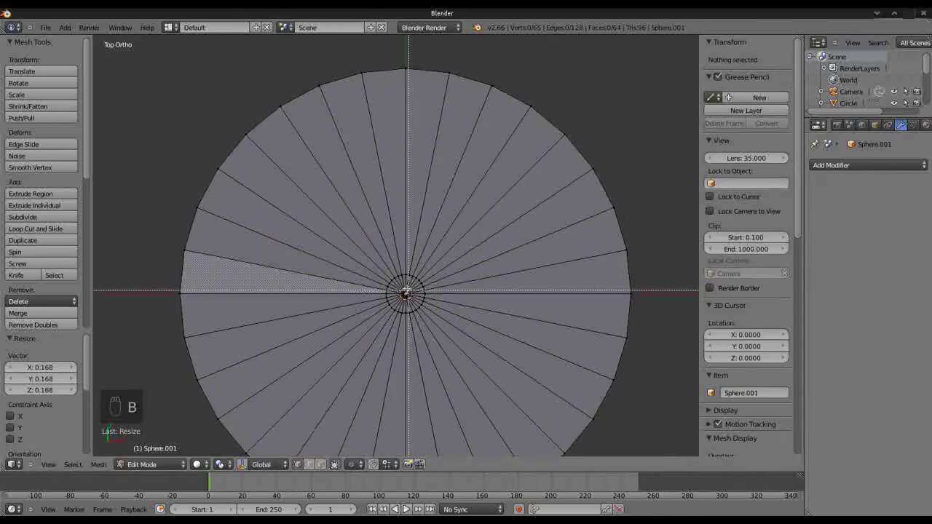
pyautogui.moveTo(379, 267); pyautogui.dragTo(447, 326)
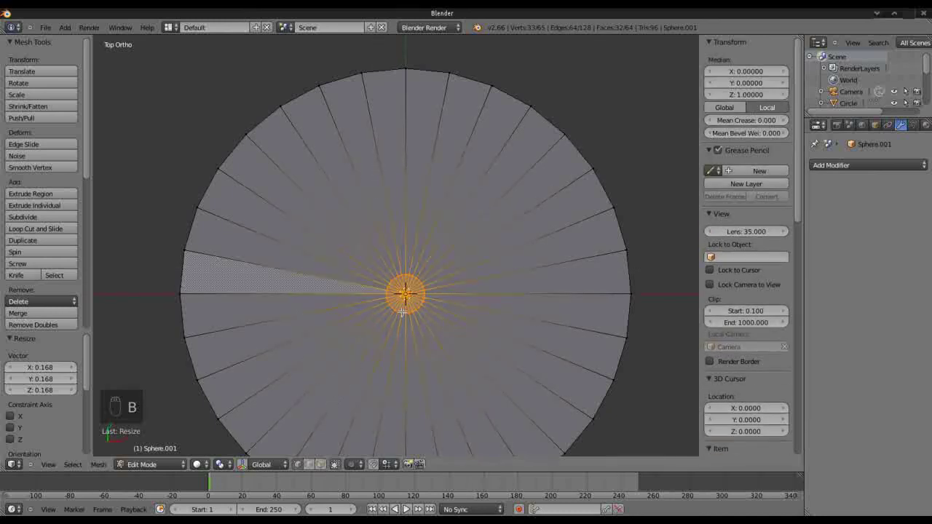
pyautogui.press('Delete')
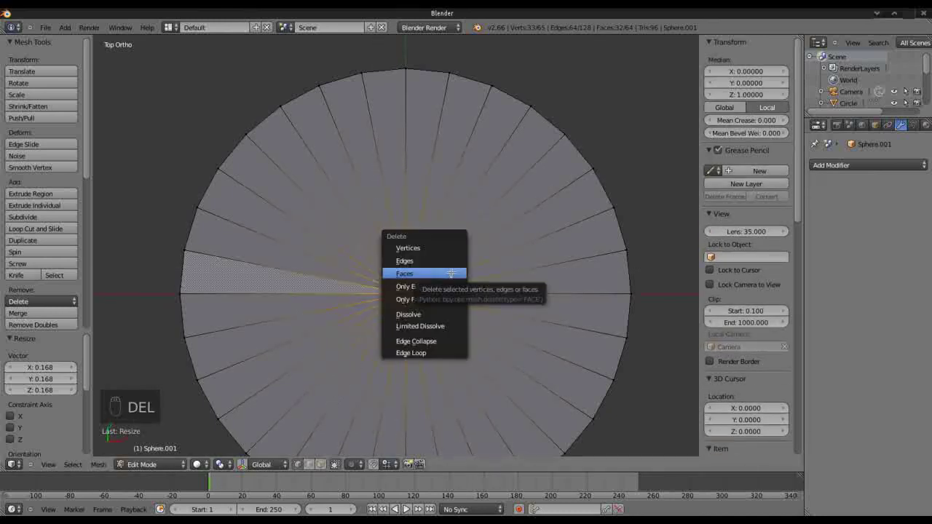
pyautogui.click(452, 273)
pyautogui.press('Tab')
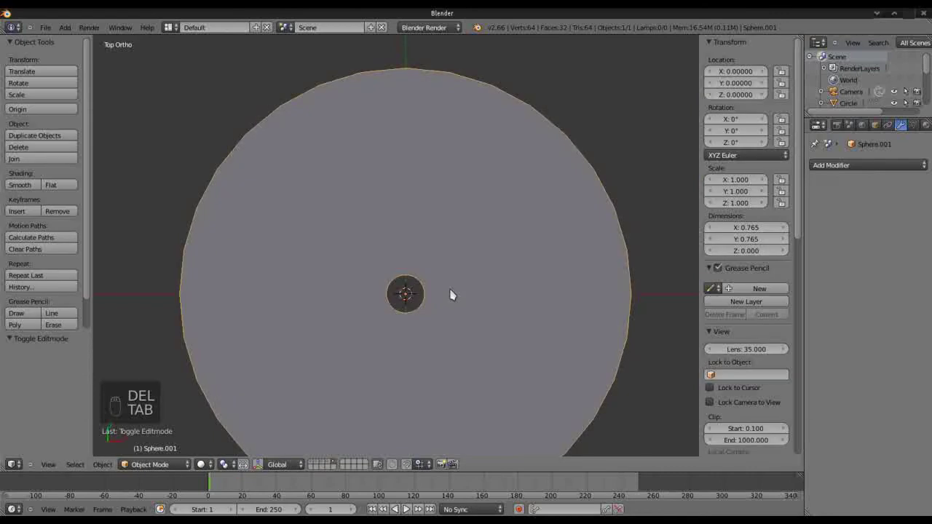
pyautogui.press('Tab')
pyautogui.scroll(-4, 450, 289)
# Add a Ctrl+R loop cut with 5 centred cuts across the disc's ring.
pyautogui.moveTo(456, 390); pyautogui.dragTo(463, 327, button='middle')
pyautogui.press('Tab')
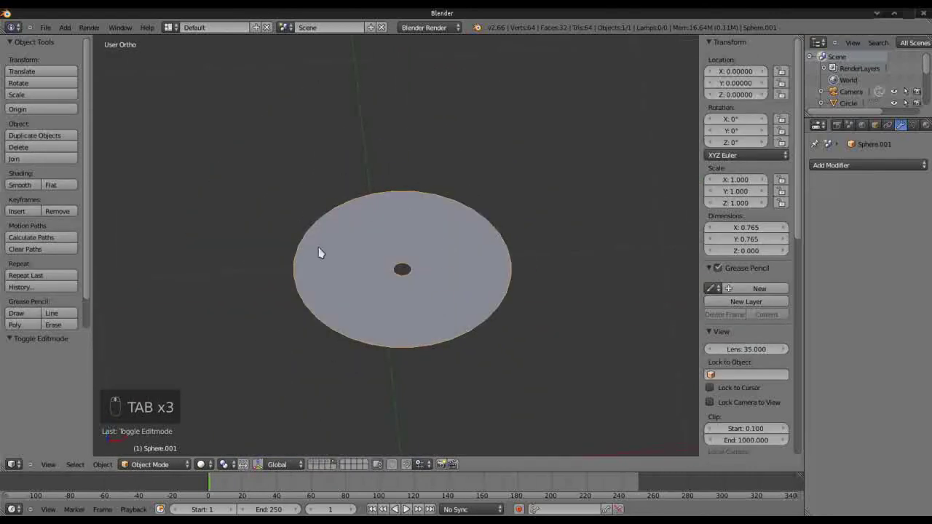
pyautogui.press('Tab')
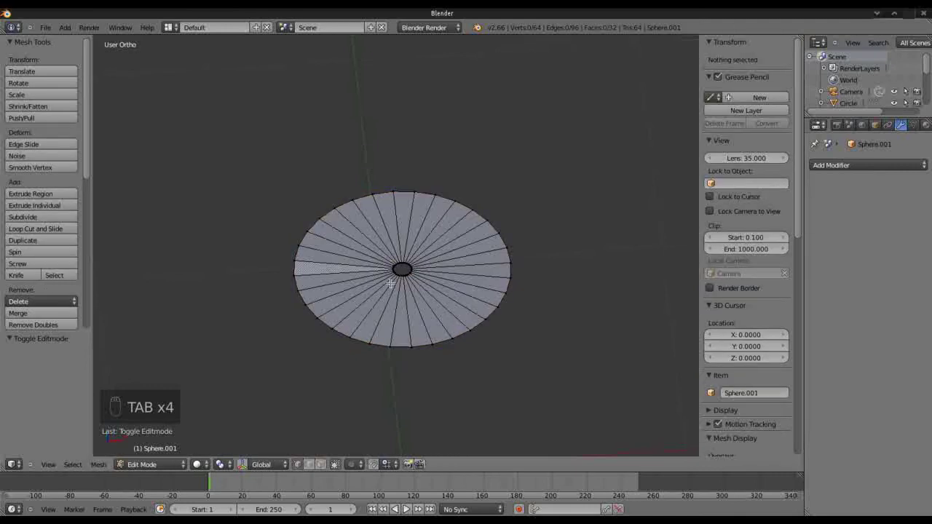
pyautogui.hotkey('ctrl', 'r')
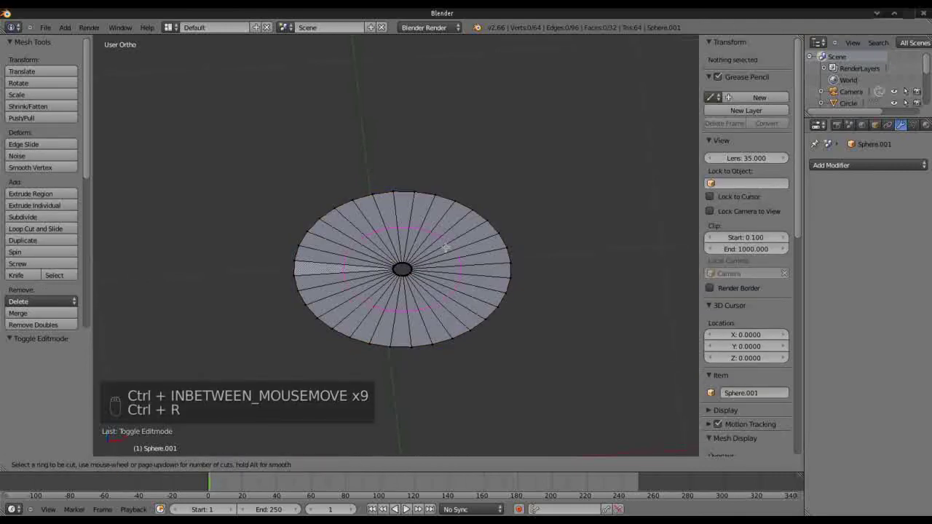
pyautogui.scroll(1, 446, 248)
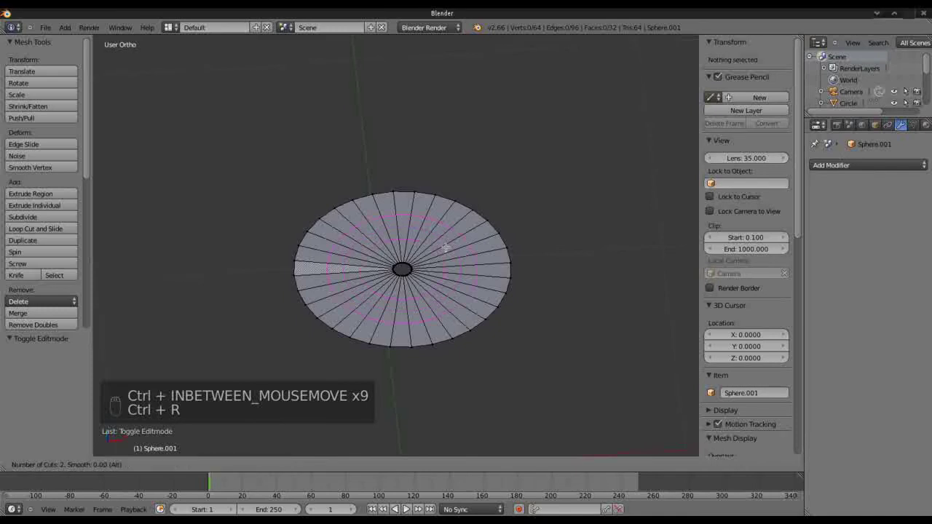
pyautogui.scroll(1, 446, 247)
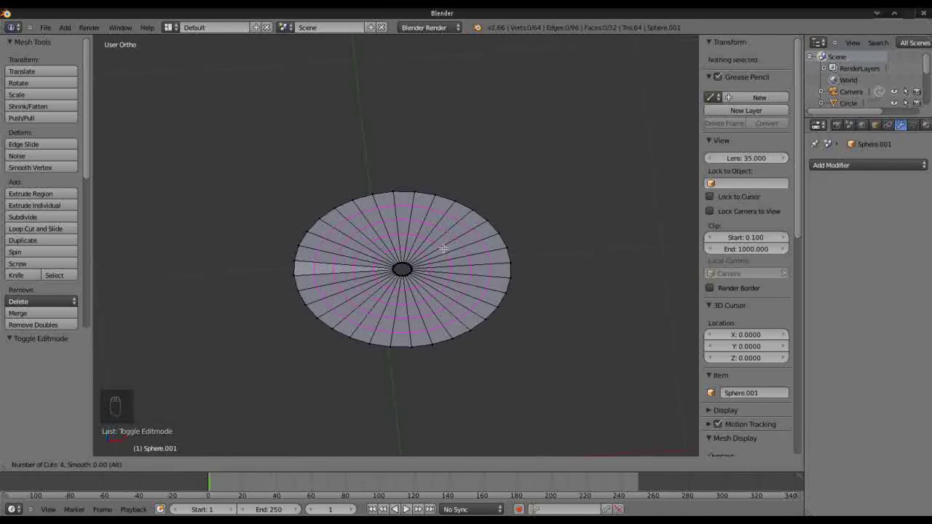
pyautogui.click(443, 249)
pyautogui.rightClick(441, 247)
# Look down on the cut disc and check it in Object Mode before returning to Edit Mode.
pyautogui.moveTo(416, 260); pyautogui.dragTo(444, 240, button='middle')
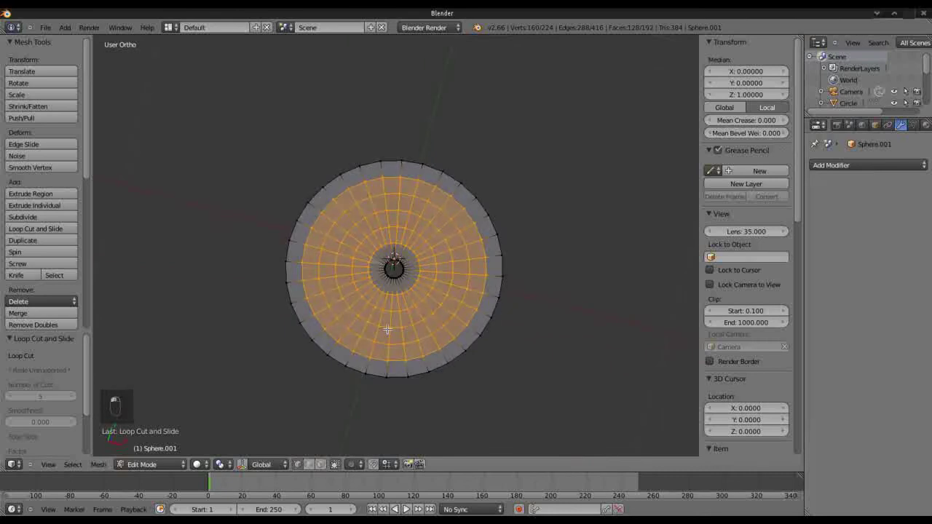
pyautogui.scroll(5, 492, 227)
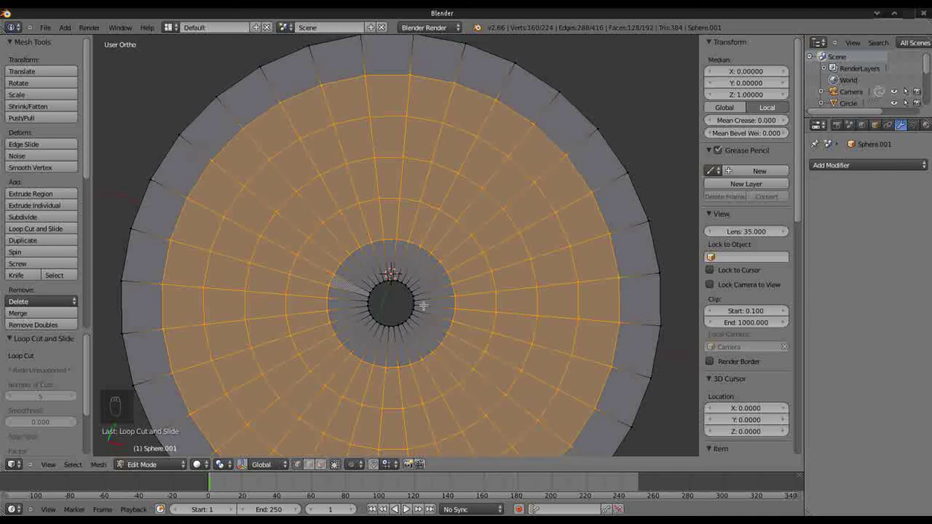
pyautogui.scroll(-3, 419, 310)
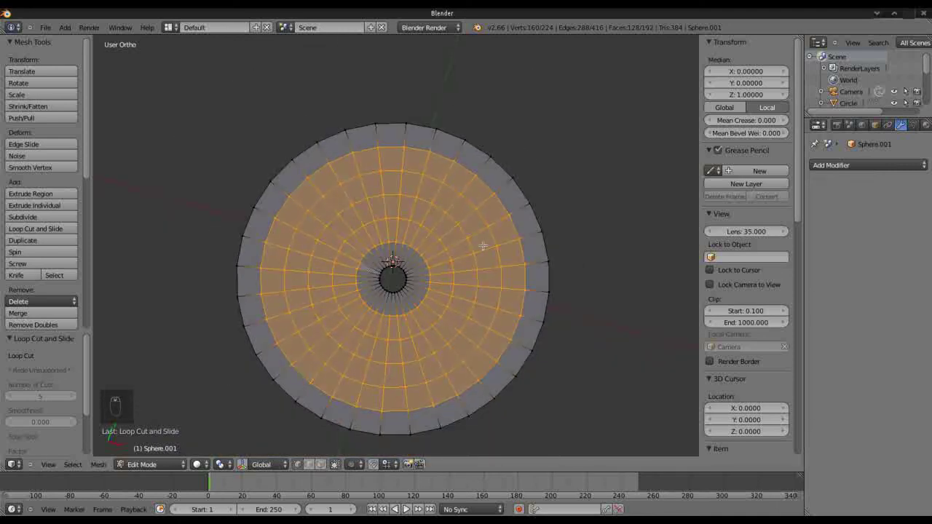
pyautogui.press('Tab')
pyautogui.press('Tab')
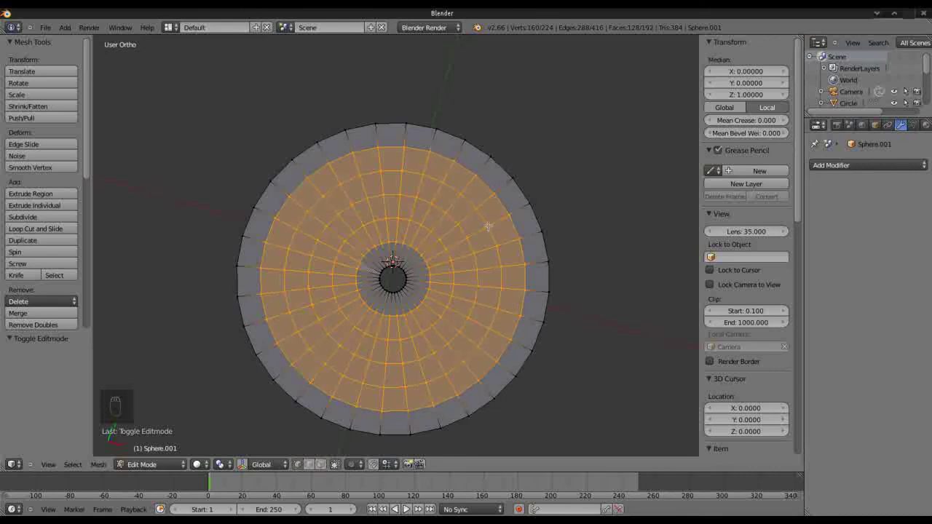
pyautogui.press('Tab')
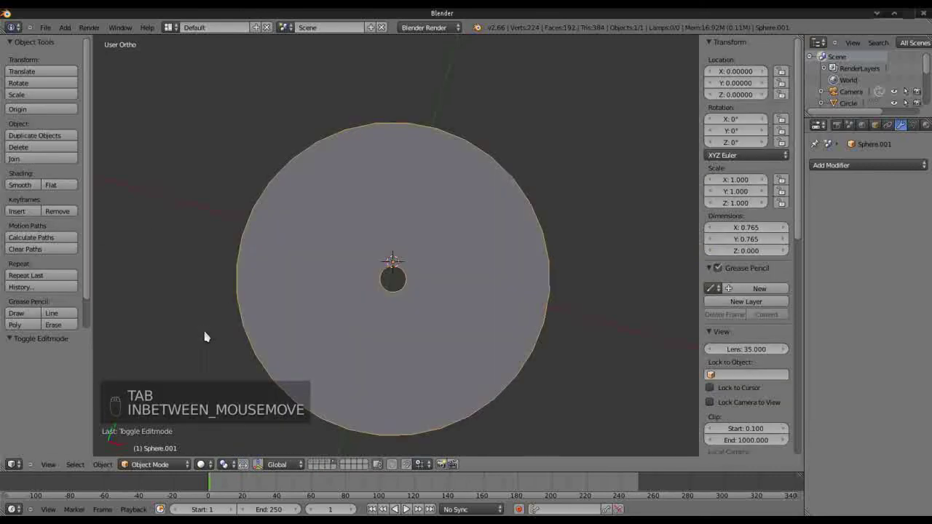
pyautogui.press('Tab')
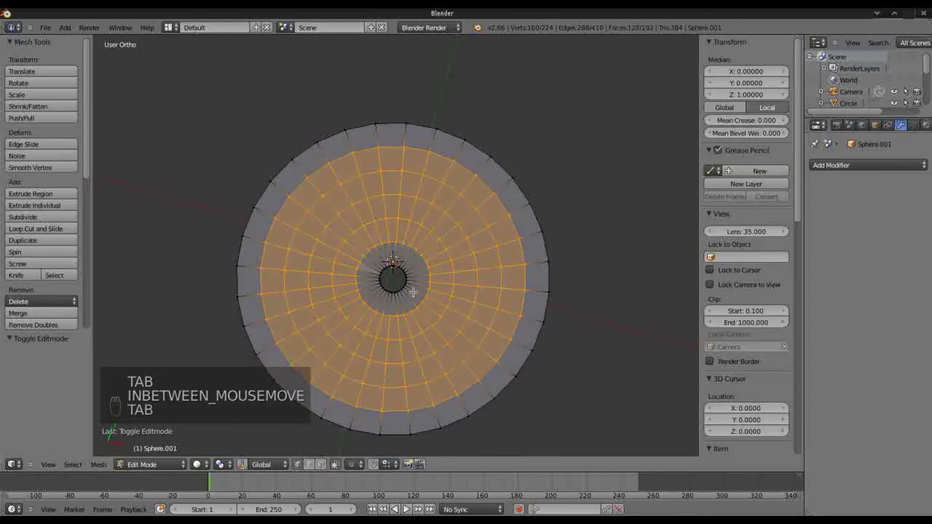